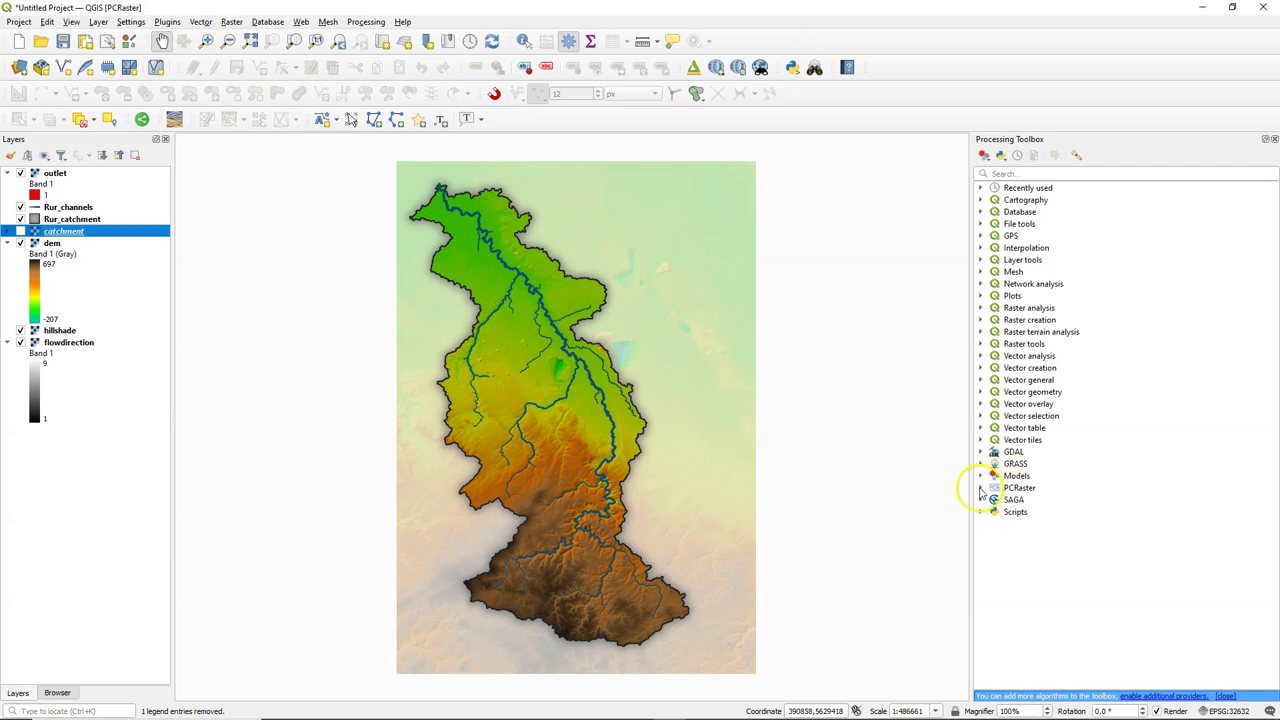
# - Review the PCRaster Ldddist tool's inputs without running it, then expand the Data management algorithms
pyautogui.click(981, 487)
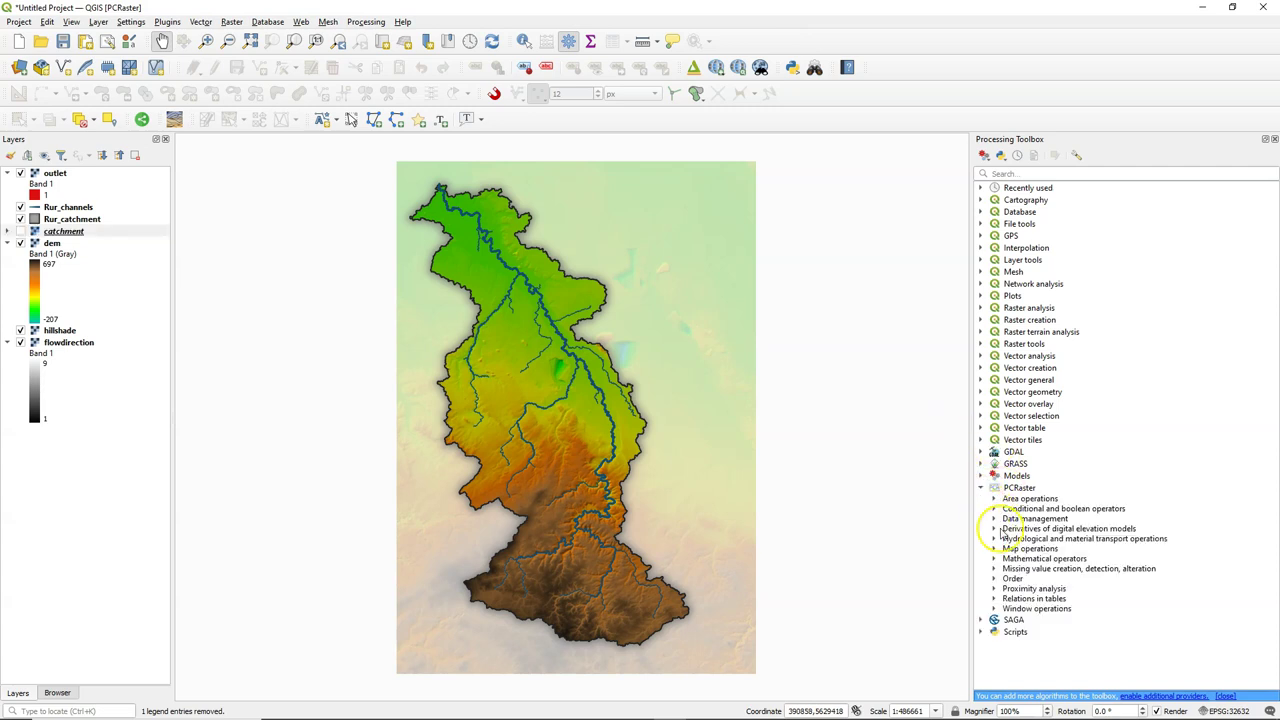
pyautogui.click(994, 539)
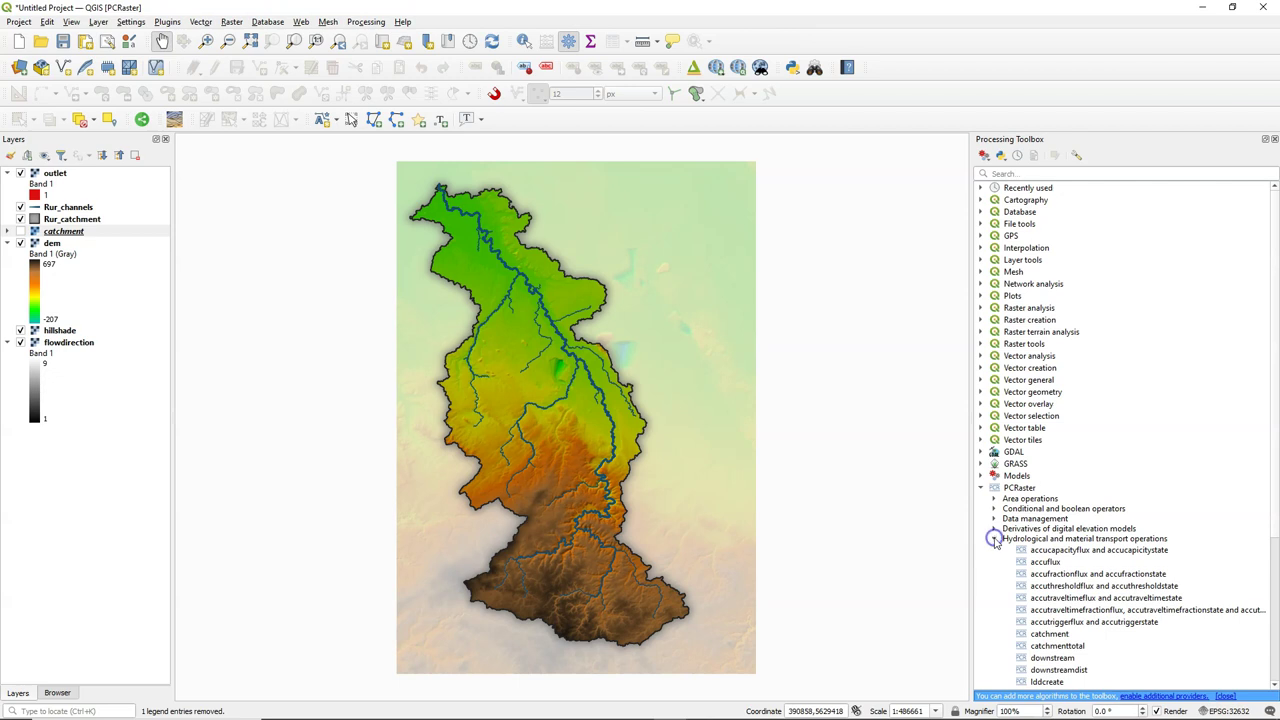
pyautogui.scroll(-3, 1025, 560)
pyautogui.doubleClick(1043, 598)
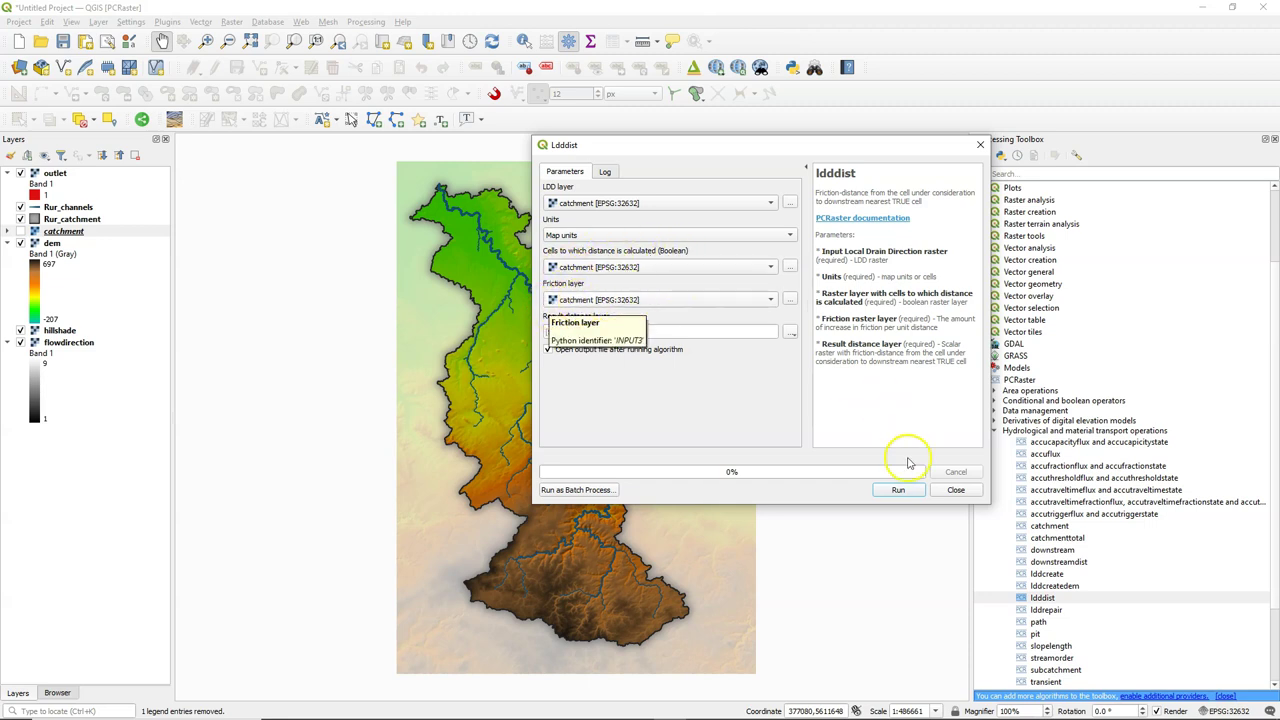
pyautogui.click(956, 490)
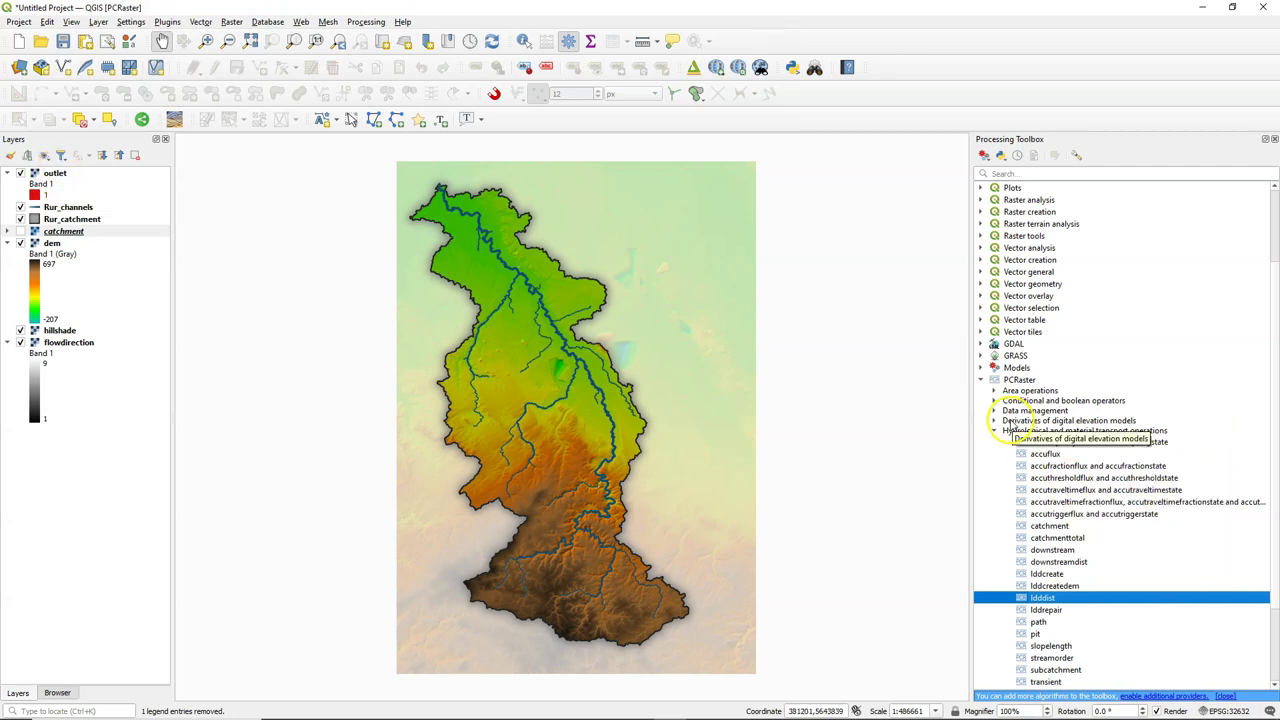
pyautogui.click(993, 411)
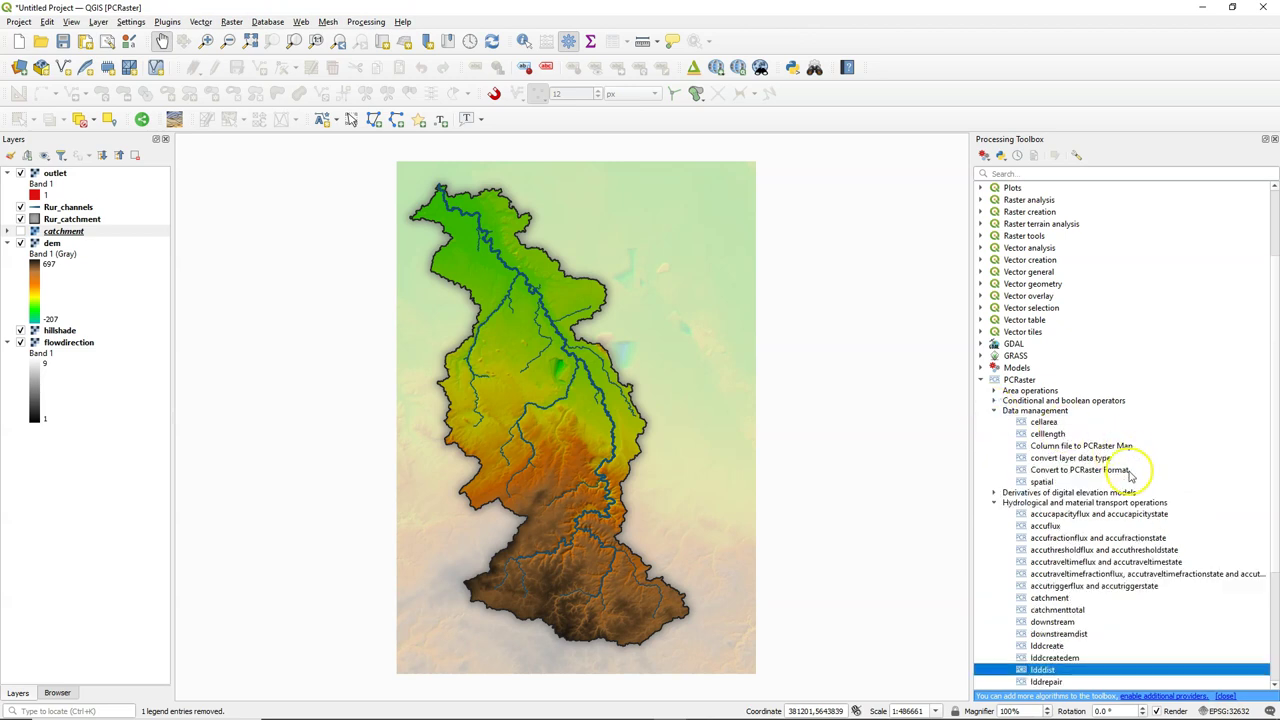
# - Run convert layer data type on outlet with Boolean output, saving D:/basinlength/outletboolean.map
pyautogui.doubleClick(1052, 458)
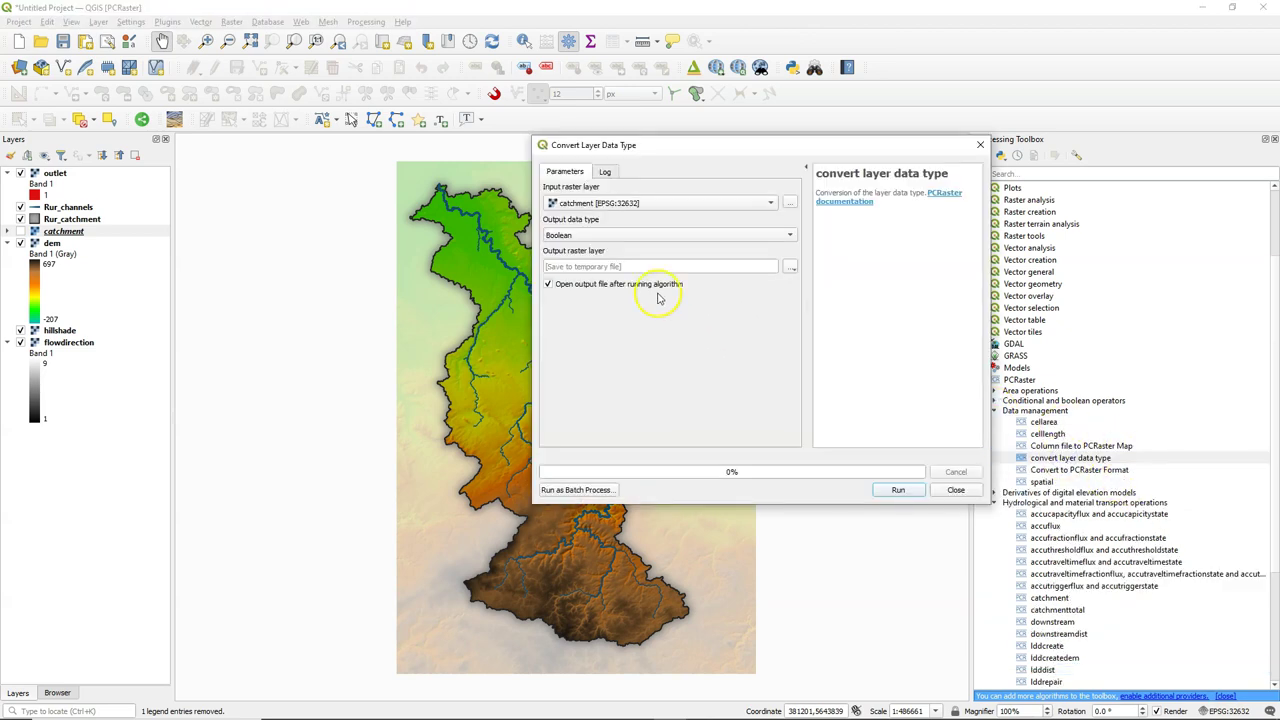
pyautogui.click(608, 204)
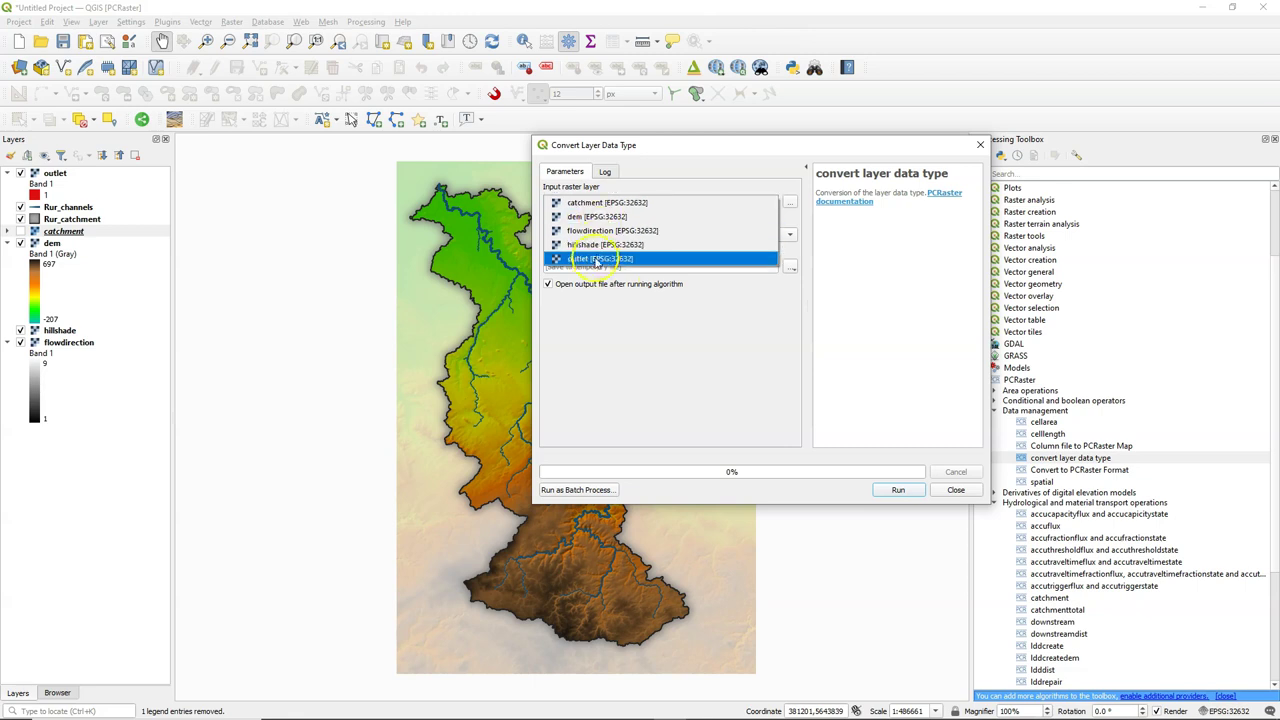
pyautogui.click(596, 259)
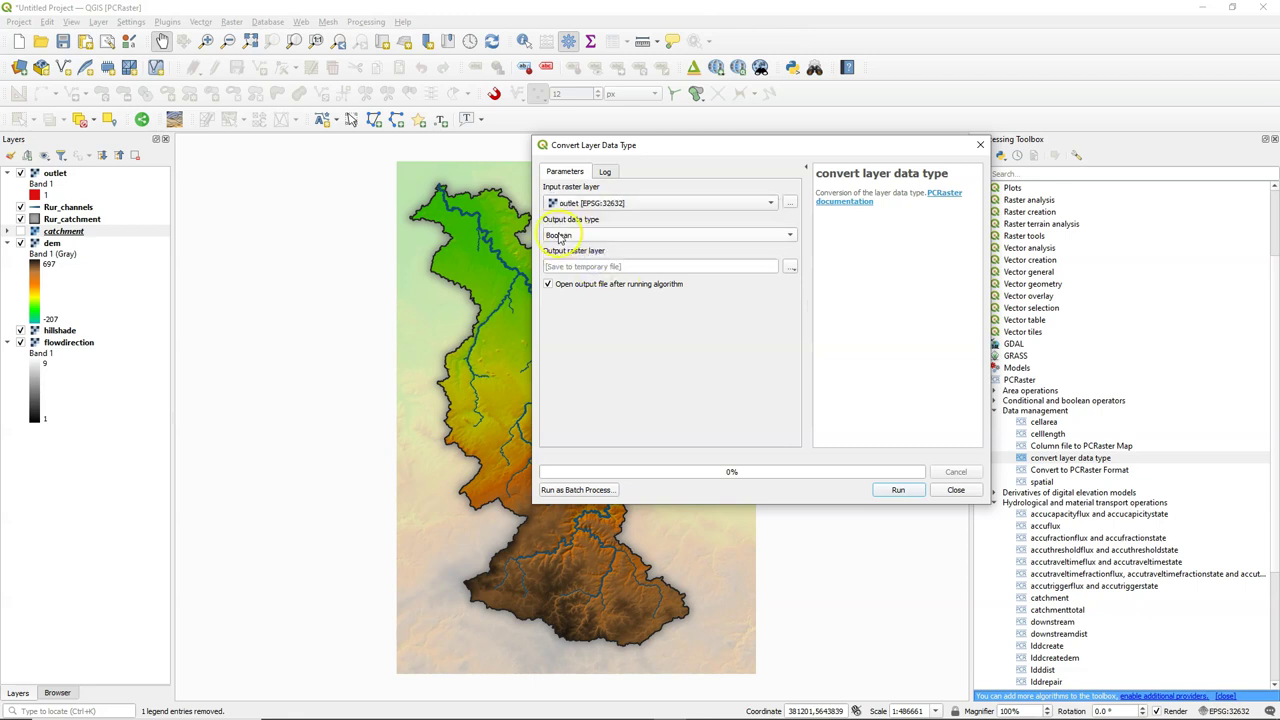
pyautogui.click(790, 267)
pyautogui.click(818, 297)
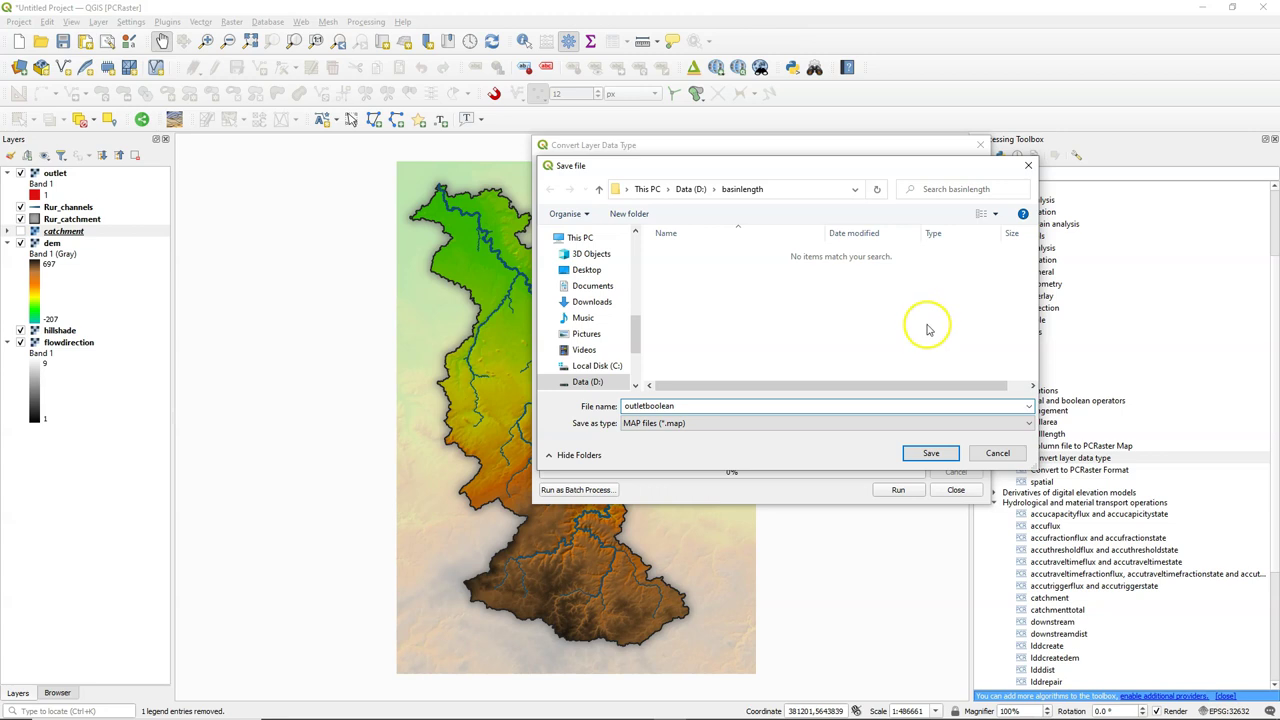
pyautogui.click(931, 453)
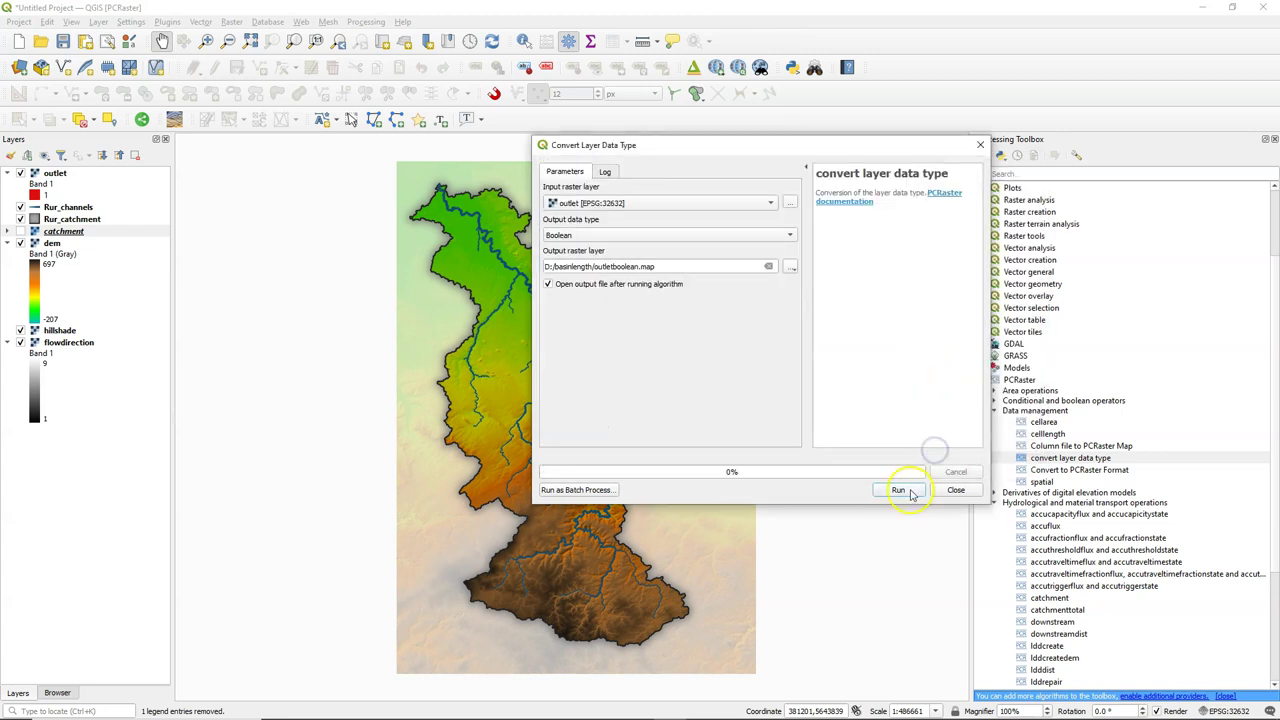
pyautogui.click(901, 489)
pyautogui.click(956, 491)
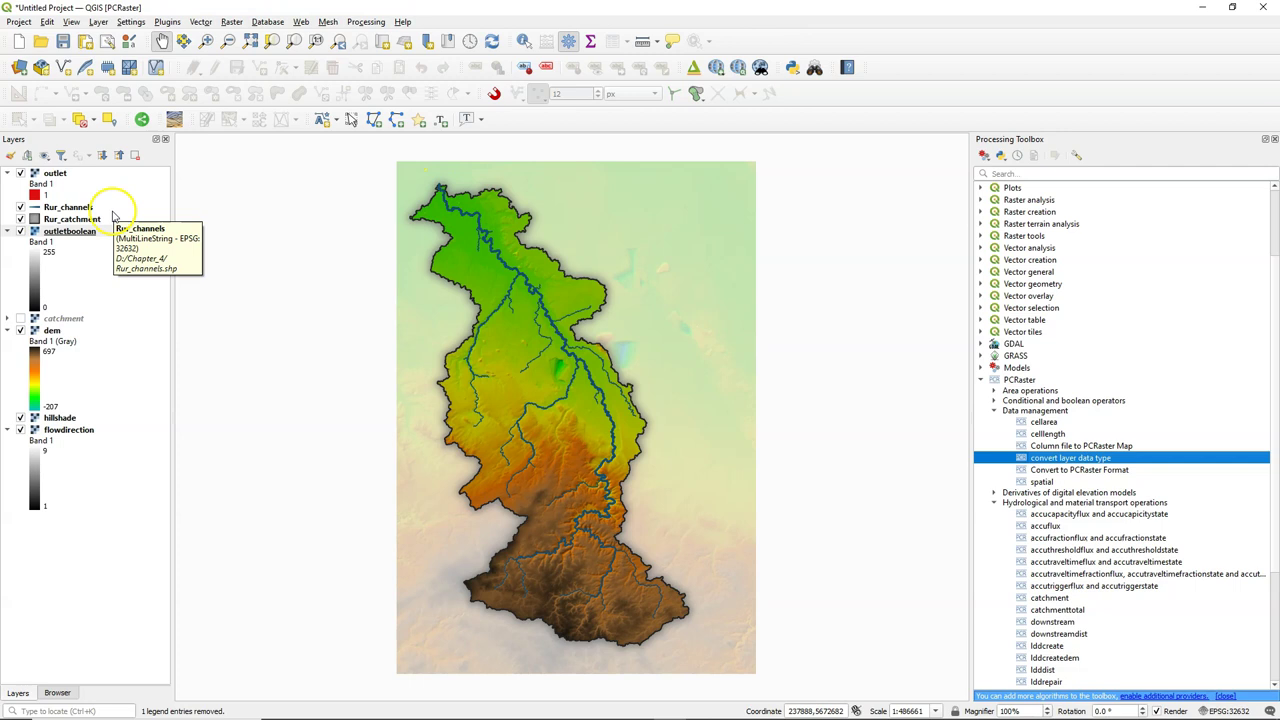
# - Run PCRaster spatial with value 0, Boolean type and mask flowdirection, saving booleanzero.map
pyautogui.doubleClick(1041, 481)
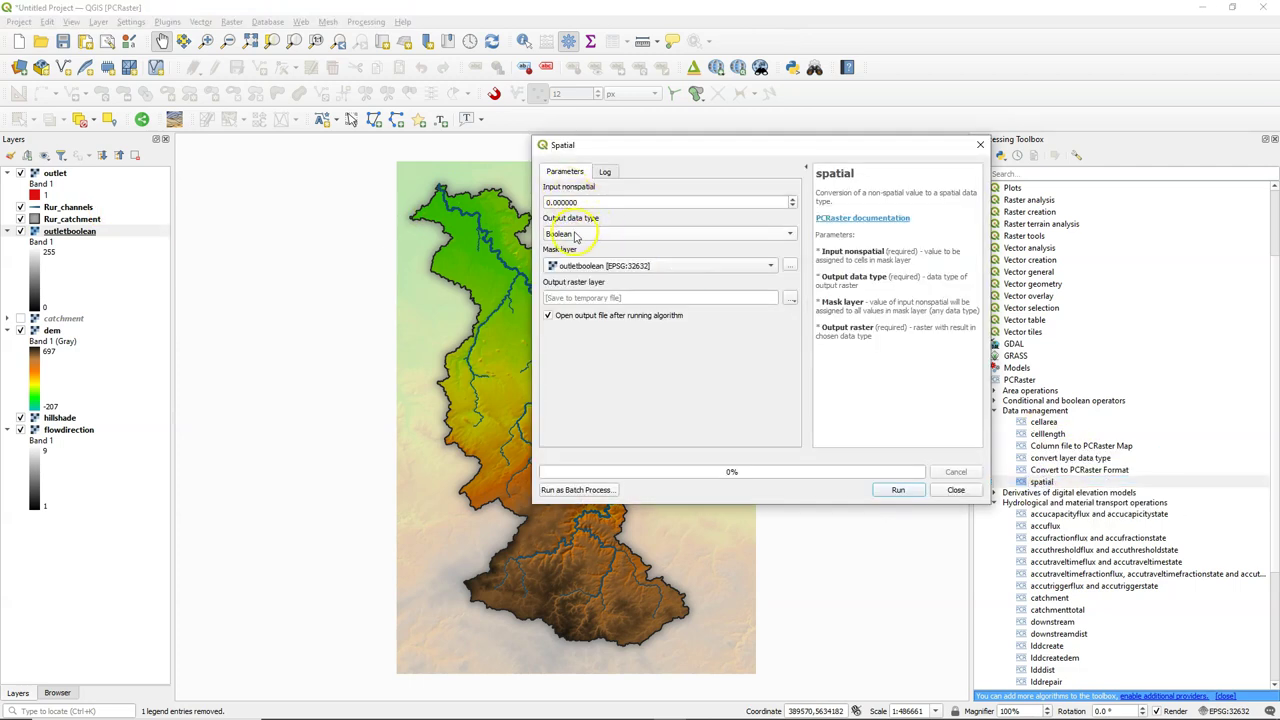
pyautogui.click(768, 266)
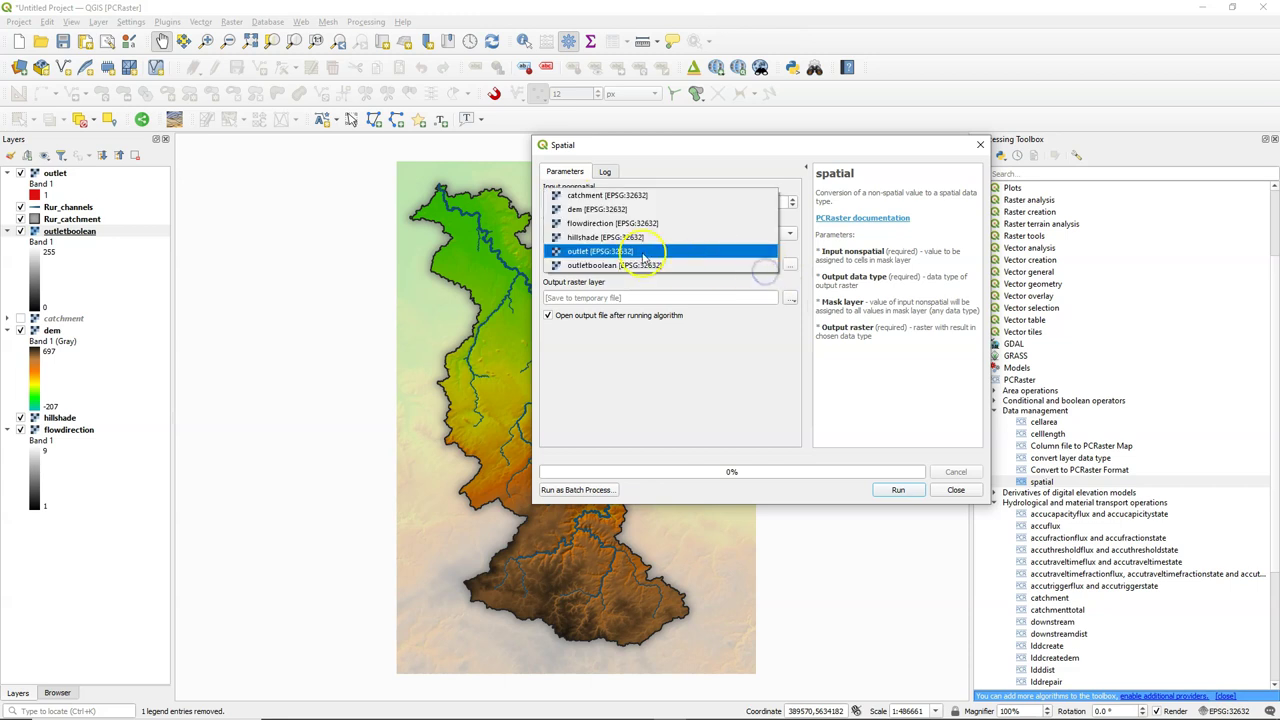
pyautogui.click(624, 226)
pyautogui.click(790, 298)
pyautogui.click(822, 328)
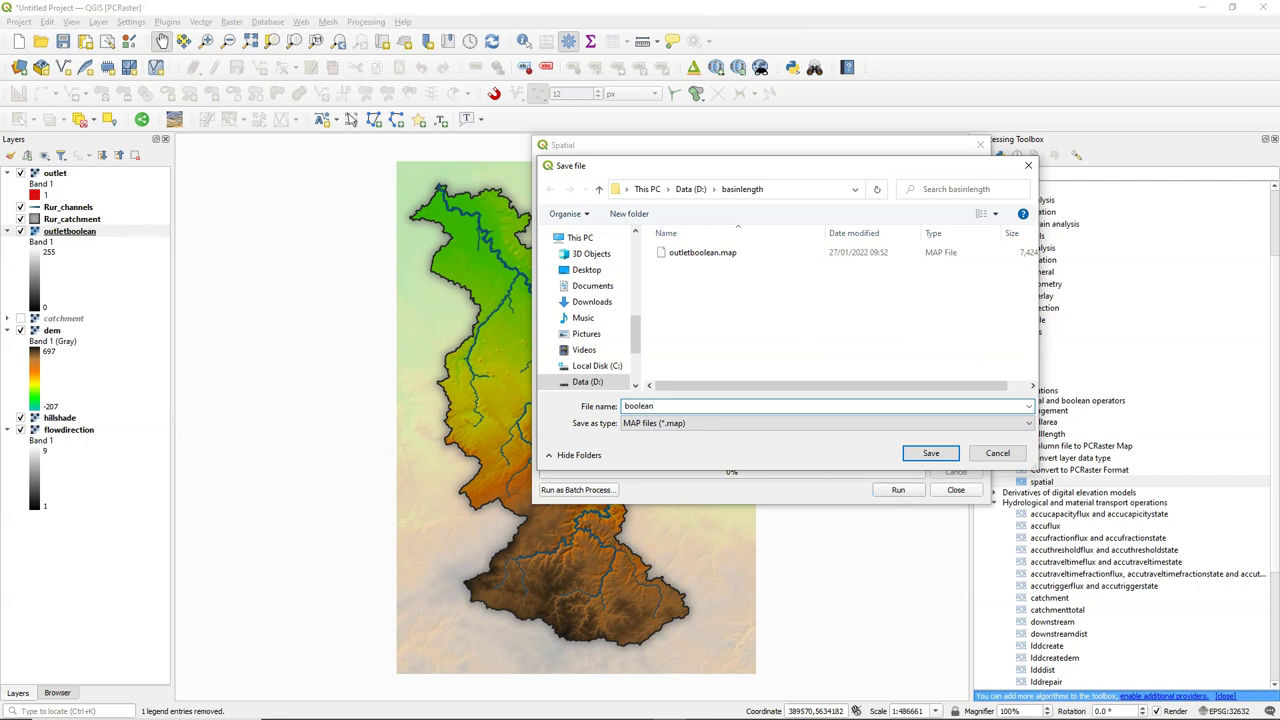
pyautogui.click(930, 453)
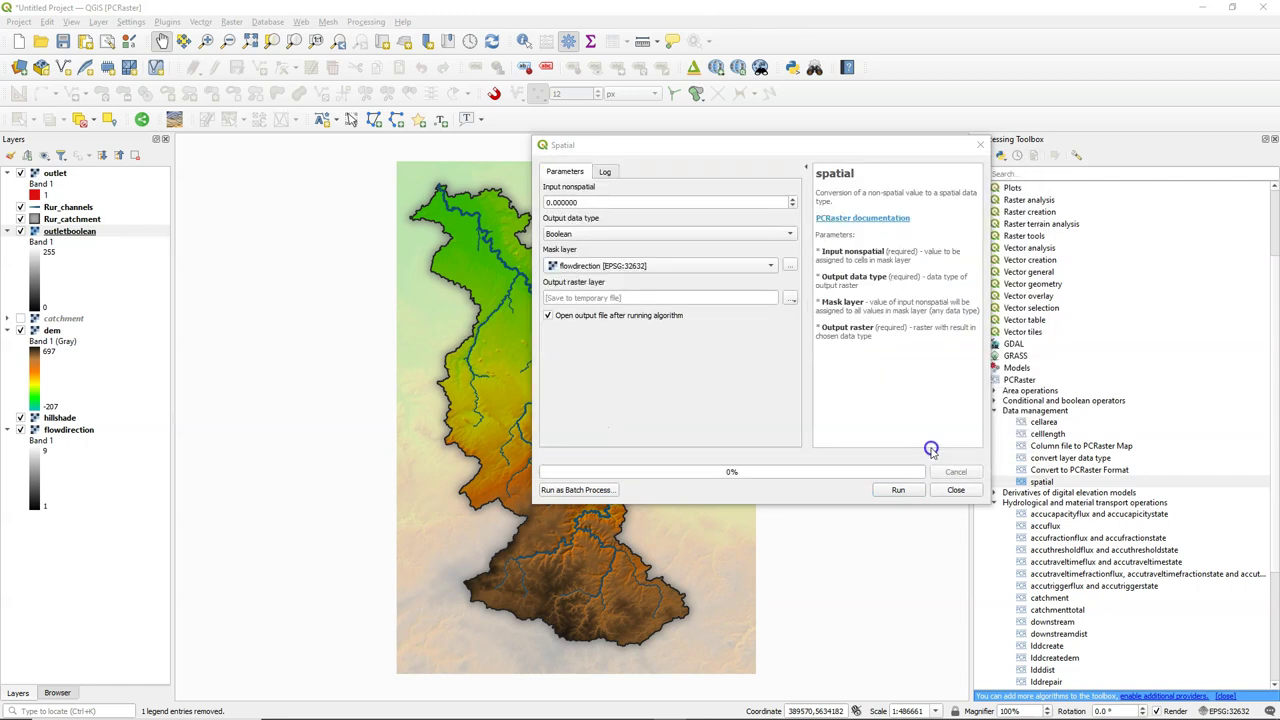
pyautogui.click(906, 490)
pyautogui.click(960, 491)
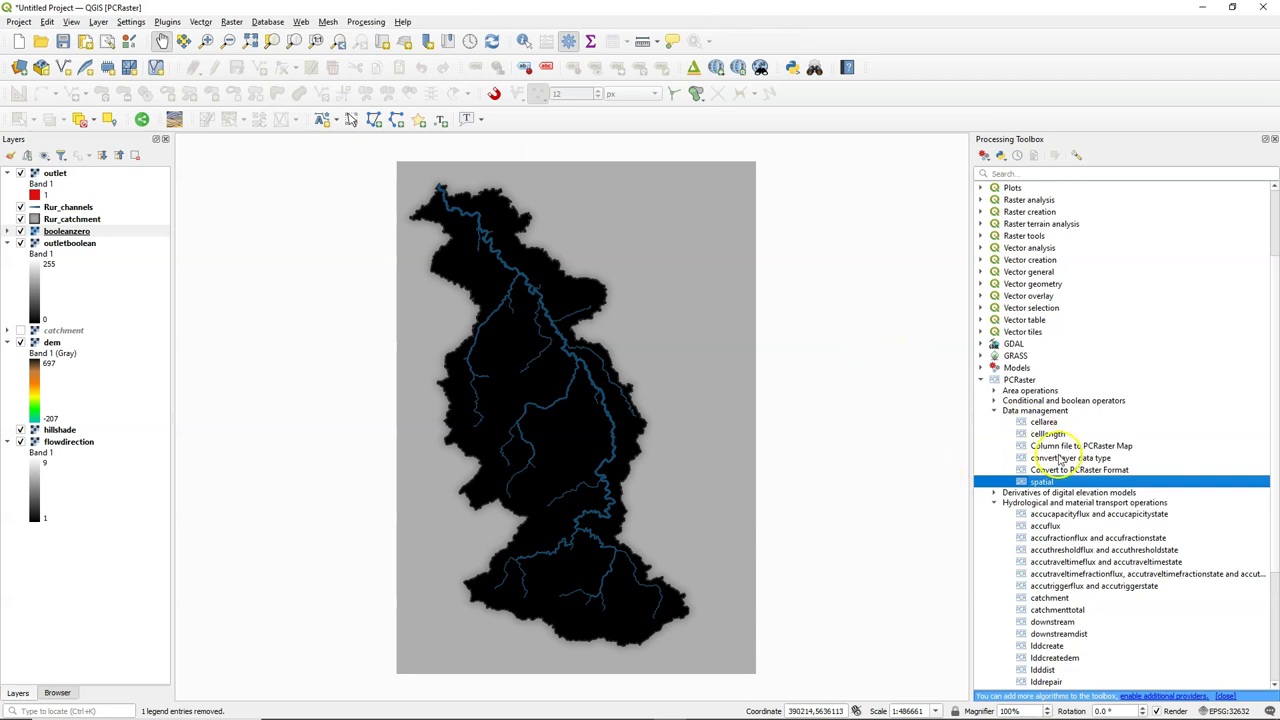
# - Collapse the open PCRaster groups and open the Missing value cover algorithm
pyautogui.click(994, 410)
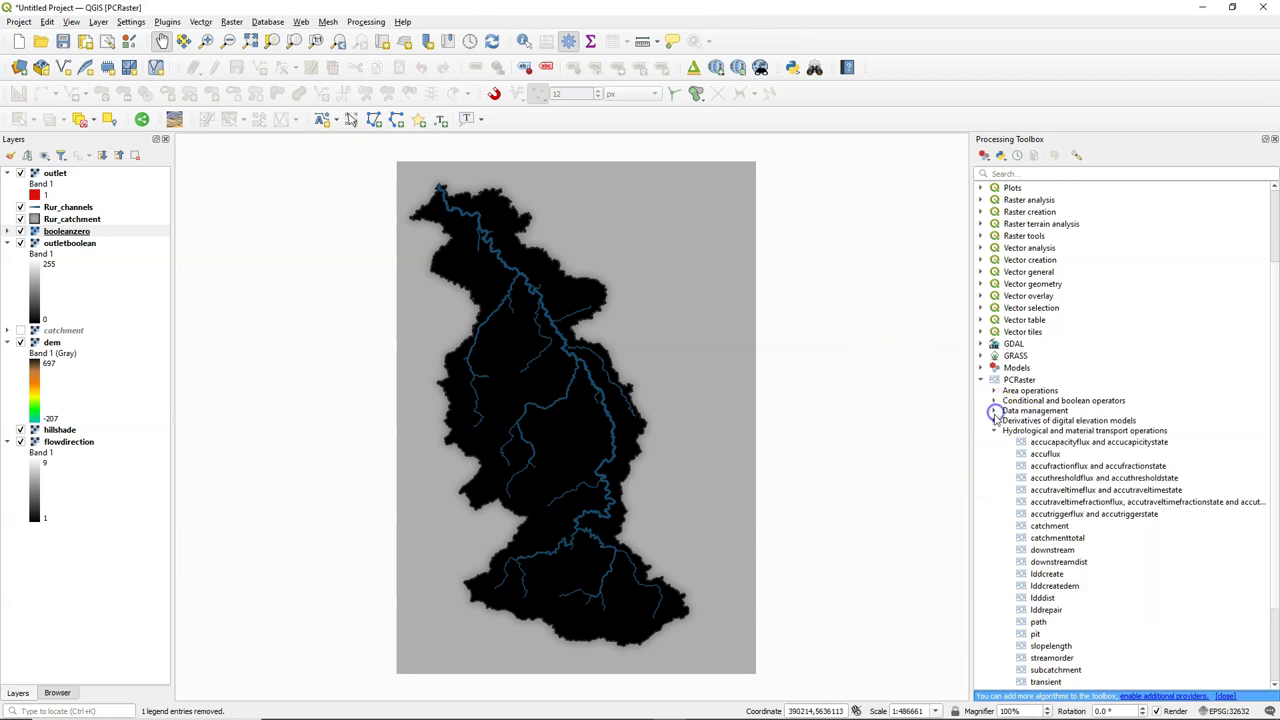
pyautogui.click(996, 431)
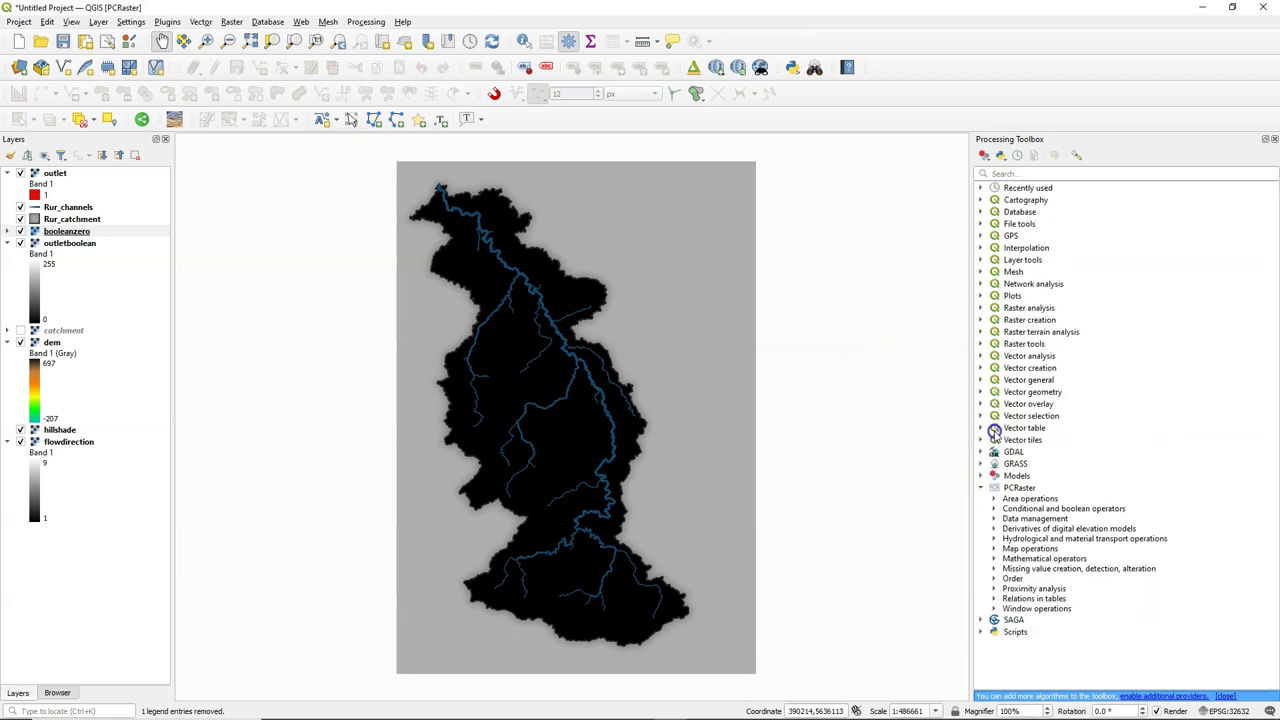
pyautogui.click(994, 568)
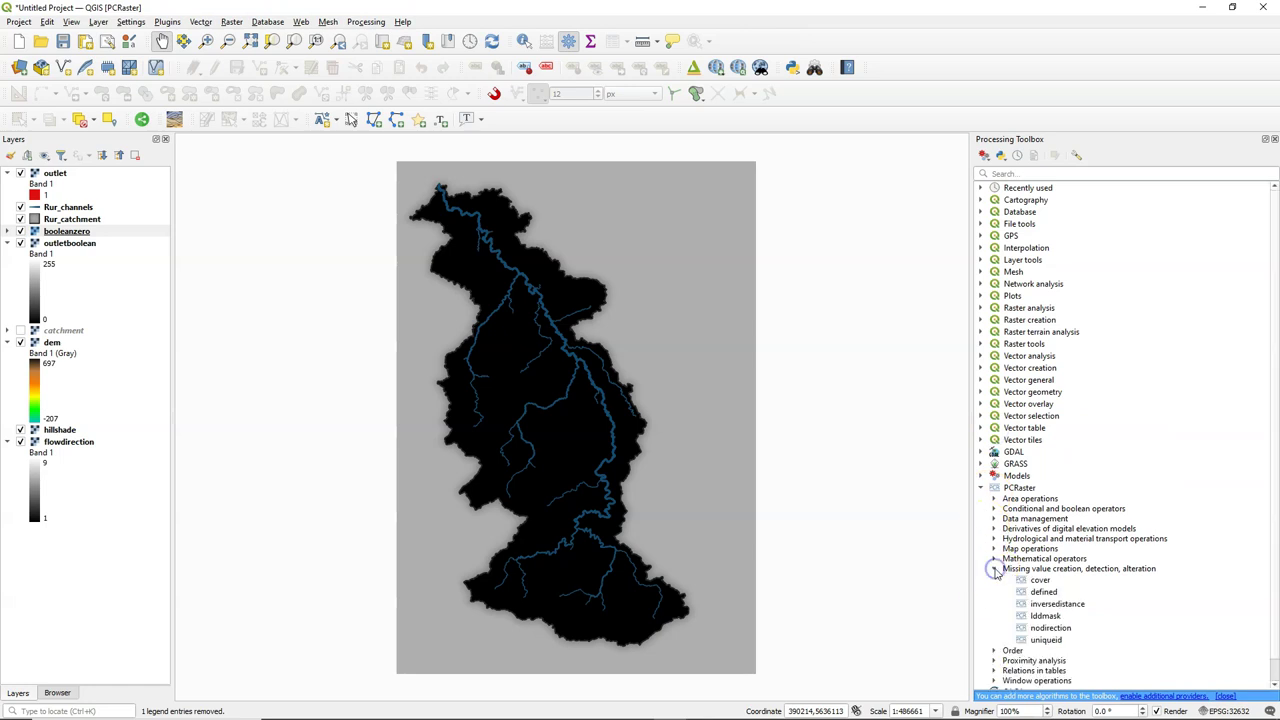
pyautogui.click(1040, 580)
pyautogui.doubleClick(1040, 580)
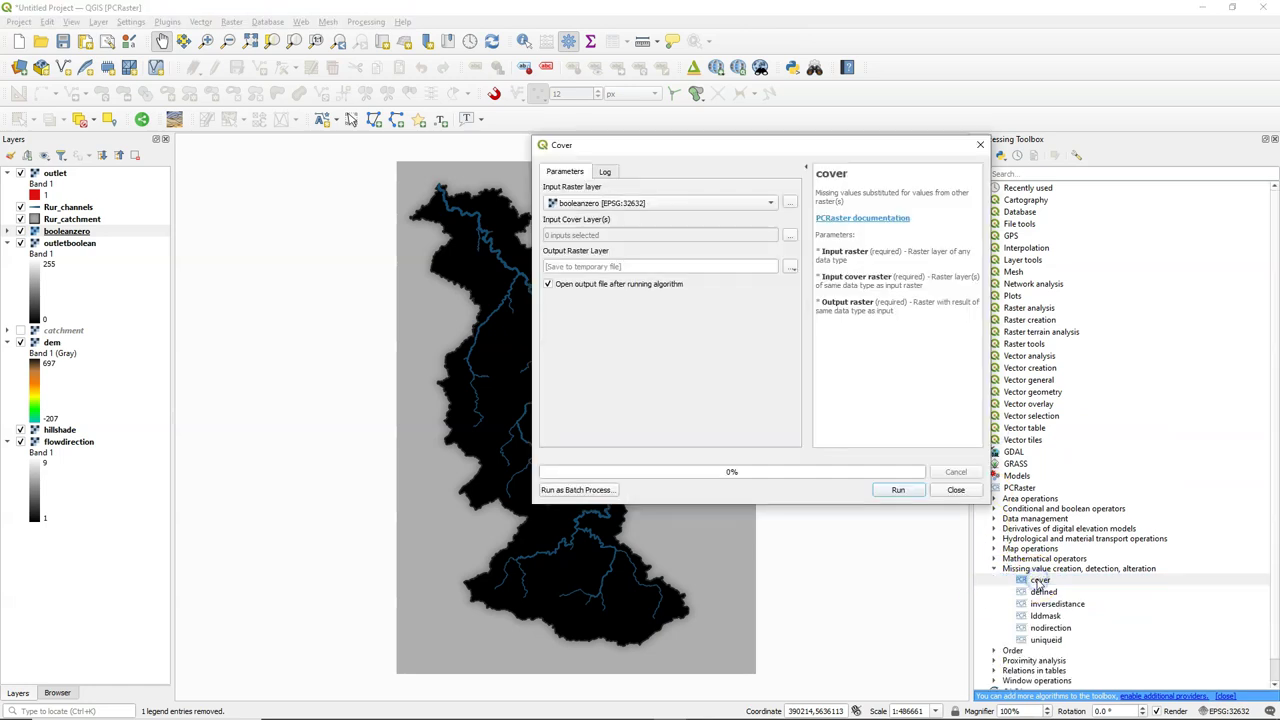
# - Cover outletboolean with booleanzero and save the result as outlet10.map
pyautogui.click(597, 204)
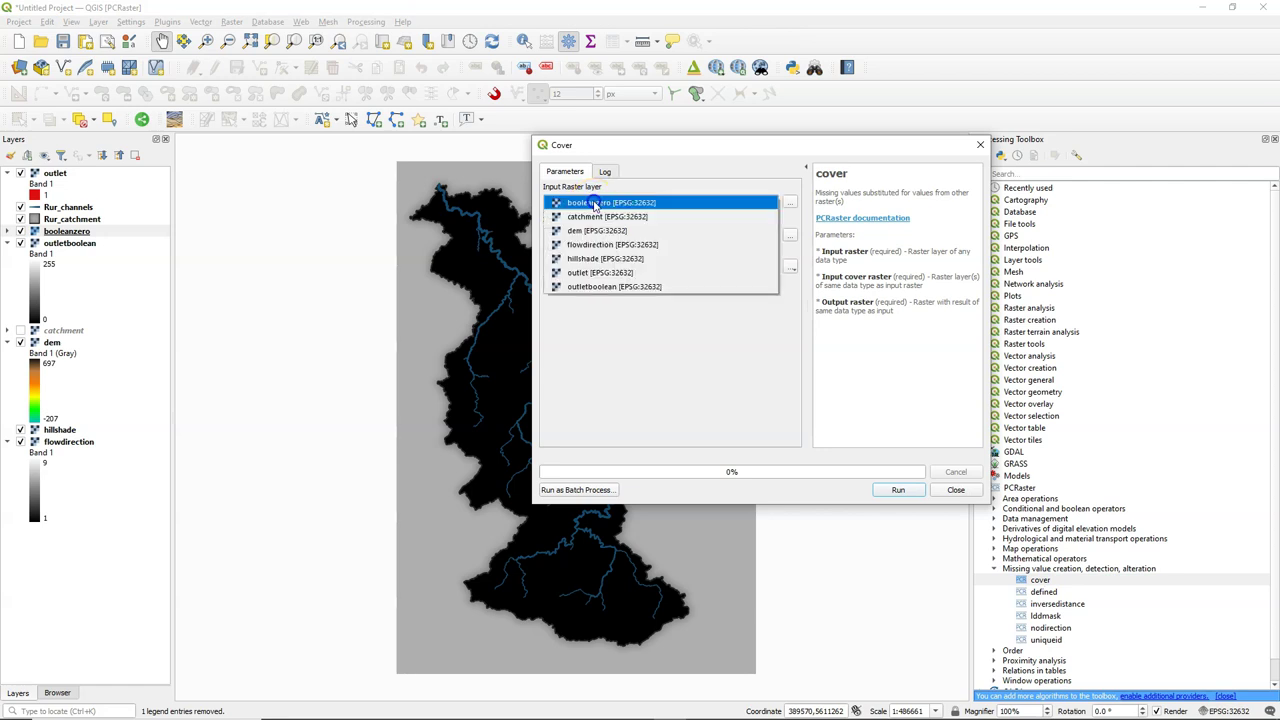
pyautogui.click(592, 286)
pyautogui.click(789, 234)
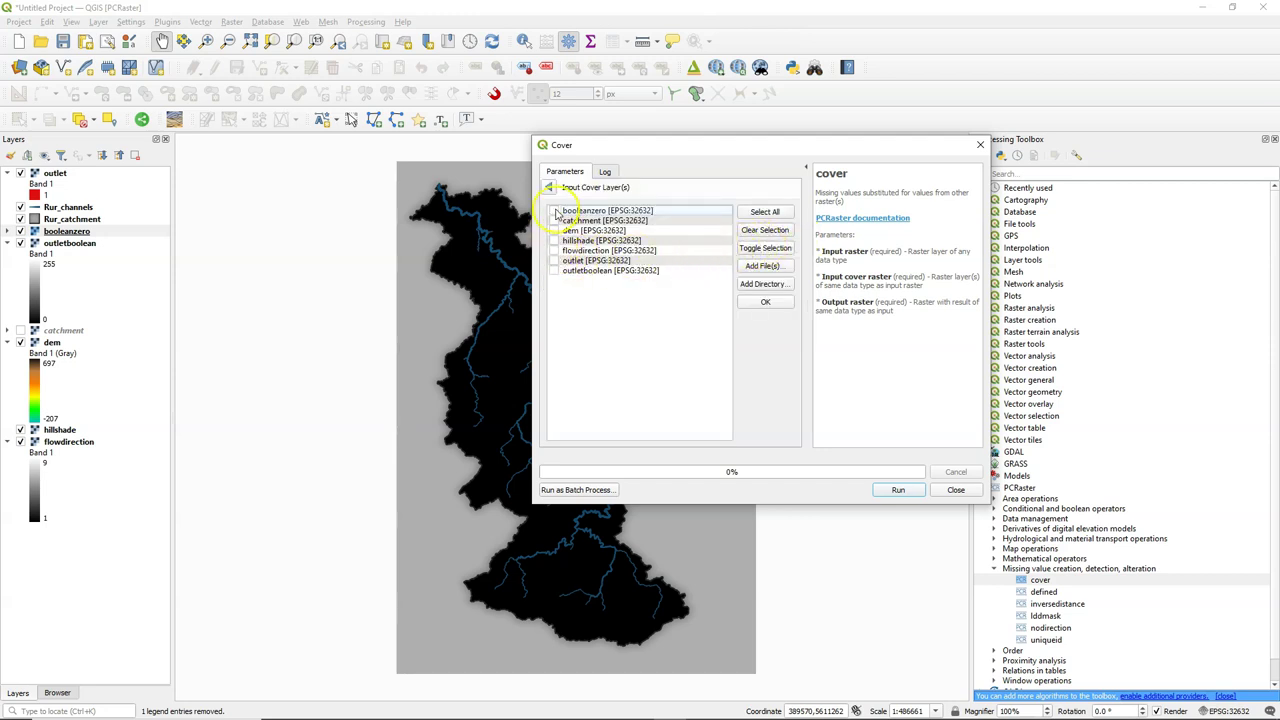
pyautogui.click(764, 303)
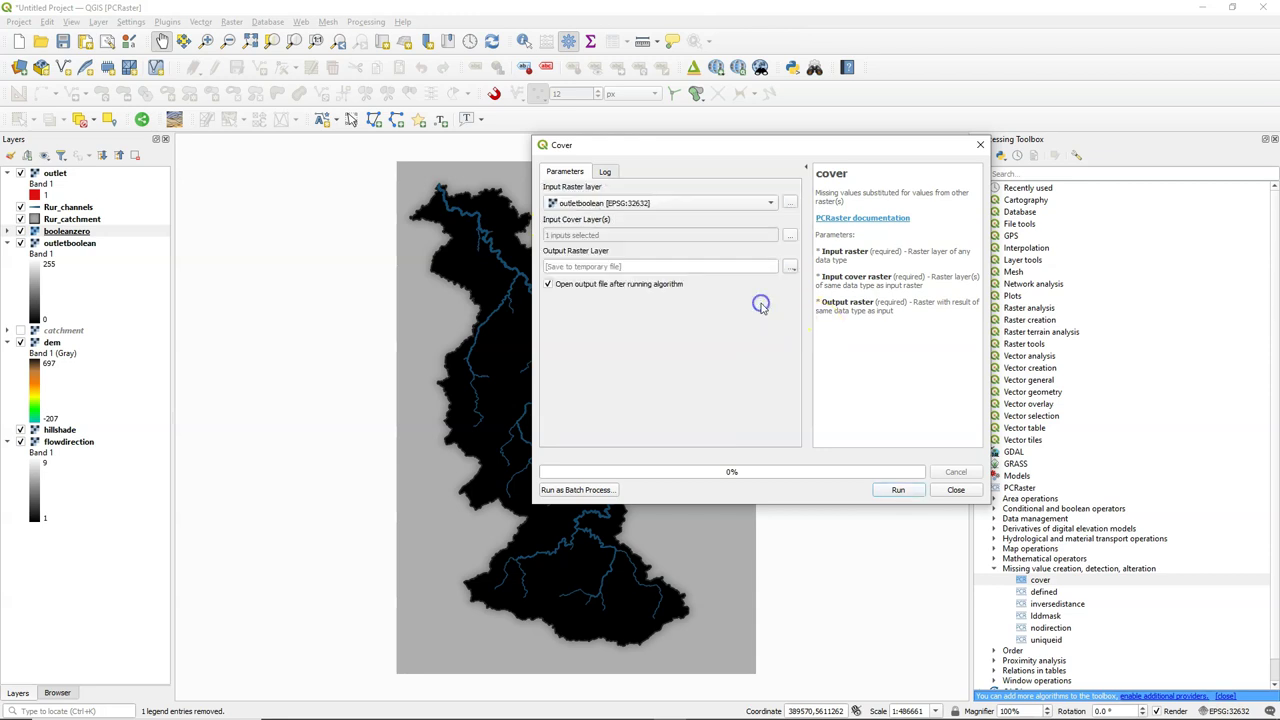
pyautogui.click(789, 266)
pyautogui.click(801, 293)
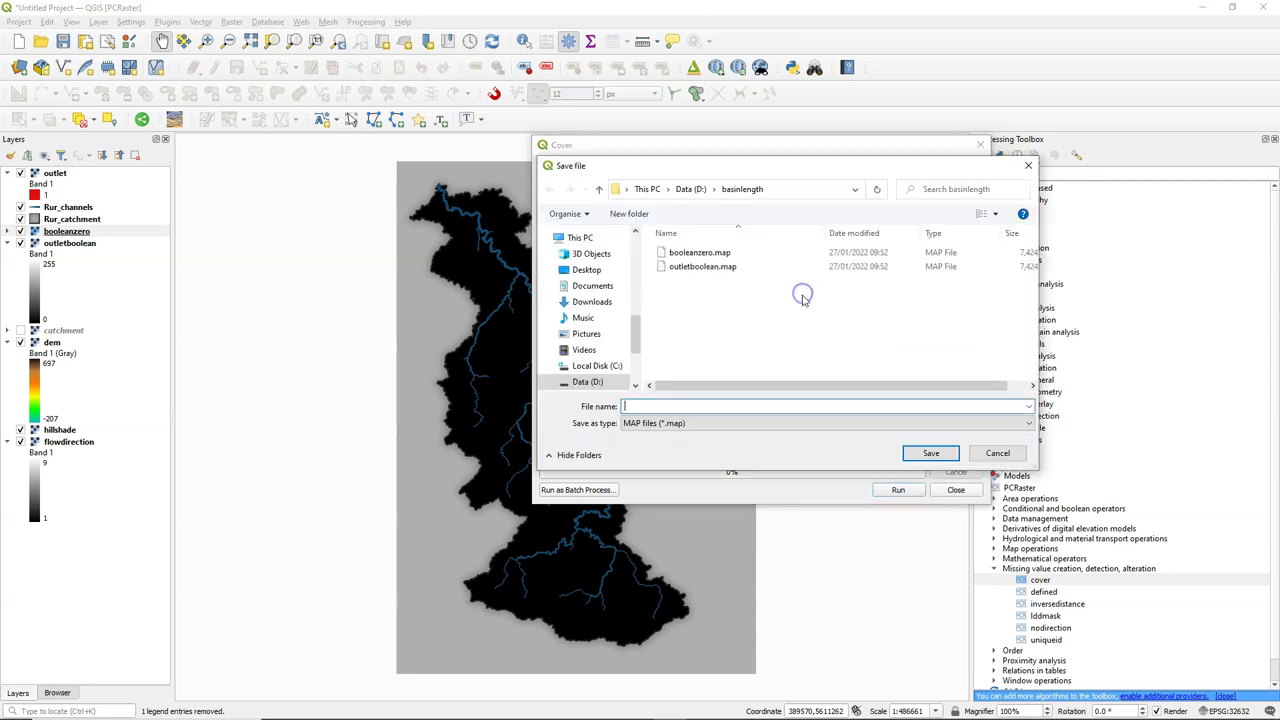
pyautogui.write('outlet10')
pyautogui.click(930, 453)
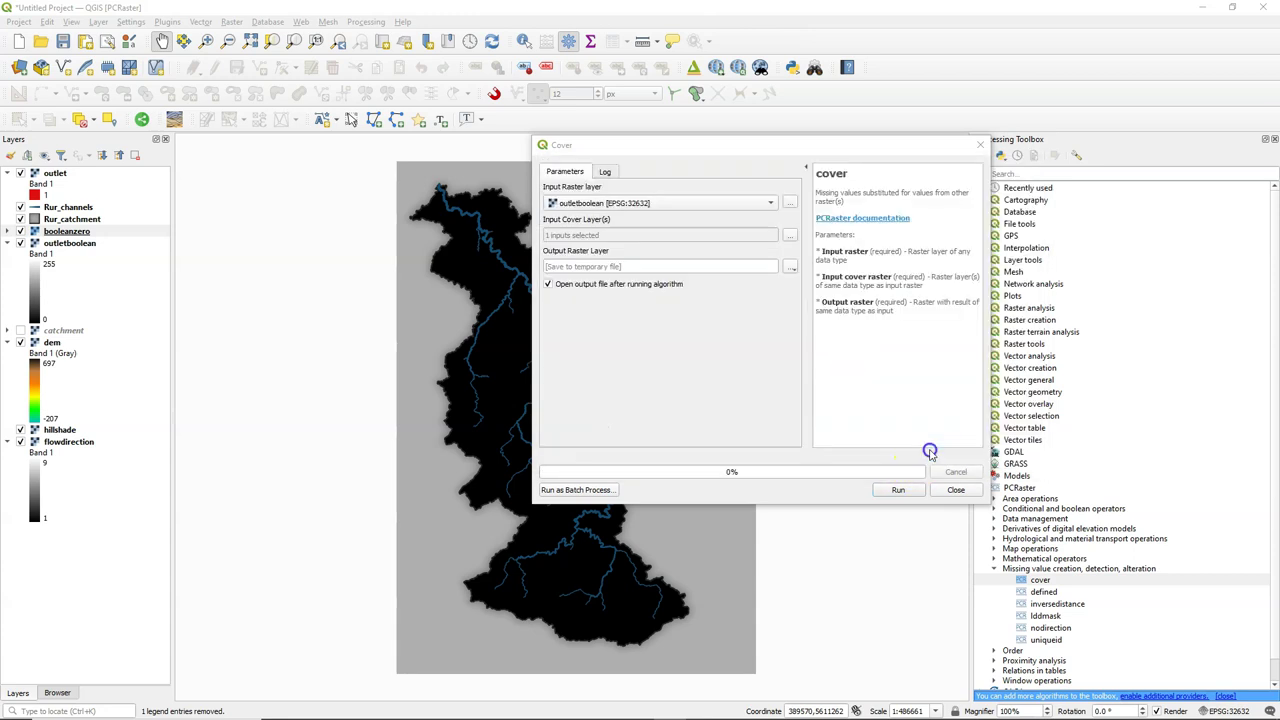
pyautogui.click(897, 489)
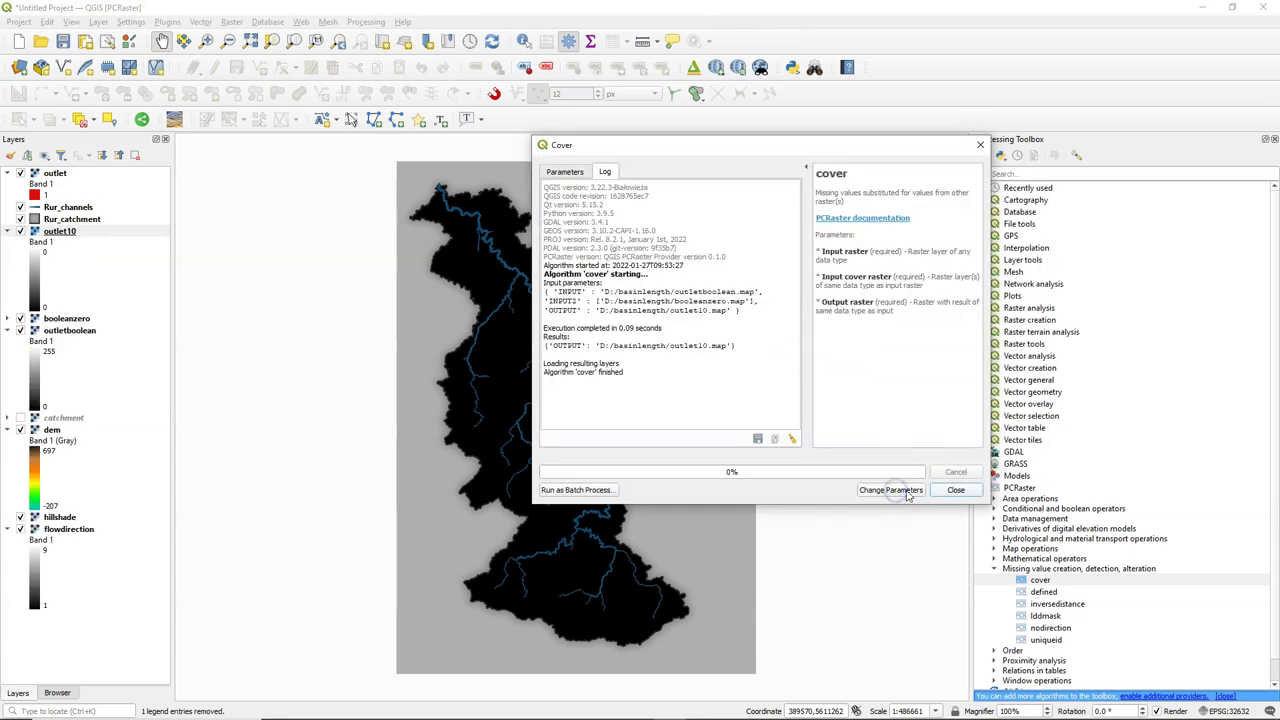
pyautogui.click(968, 494)
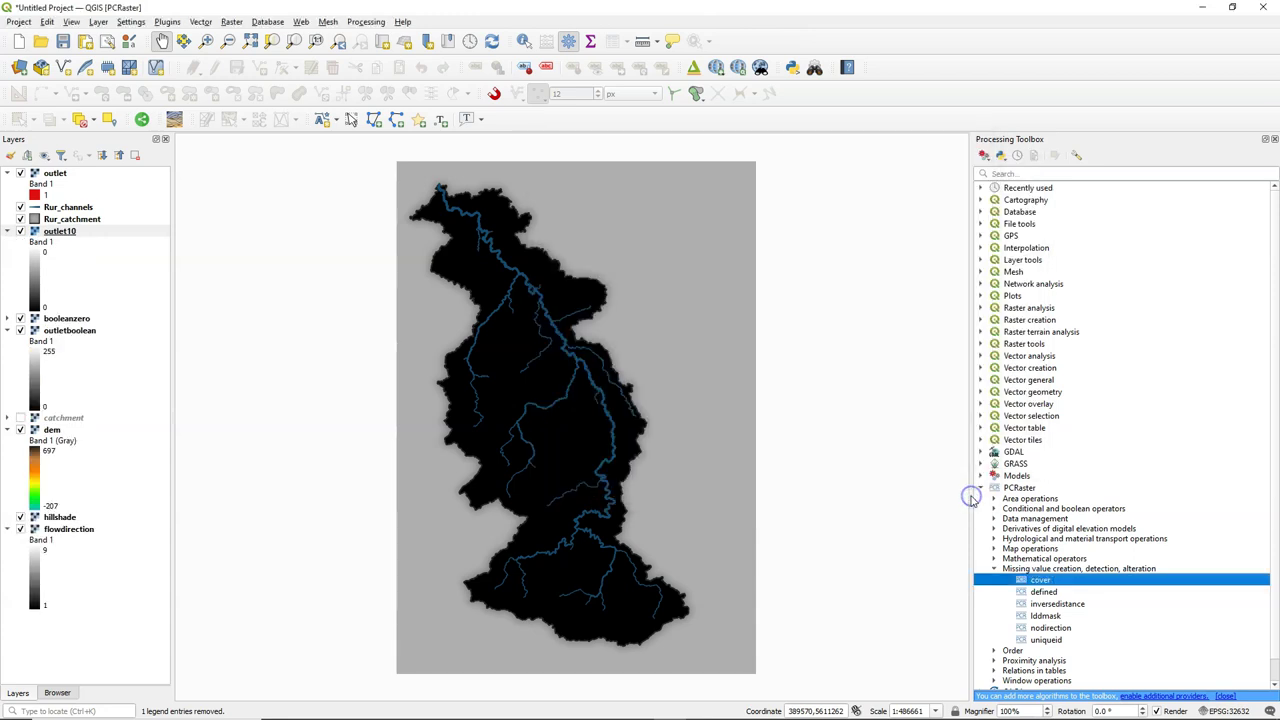
# - Move outlet10 to the top of the layers and style it as paletted unique values
pyautogui.click(60, 233)
pyautogui.moveTo(62, 236); pyautogui.dragTo(87, 170)
pyautogui.click(10, 155)
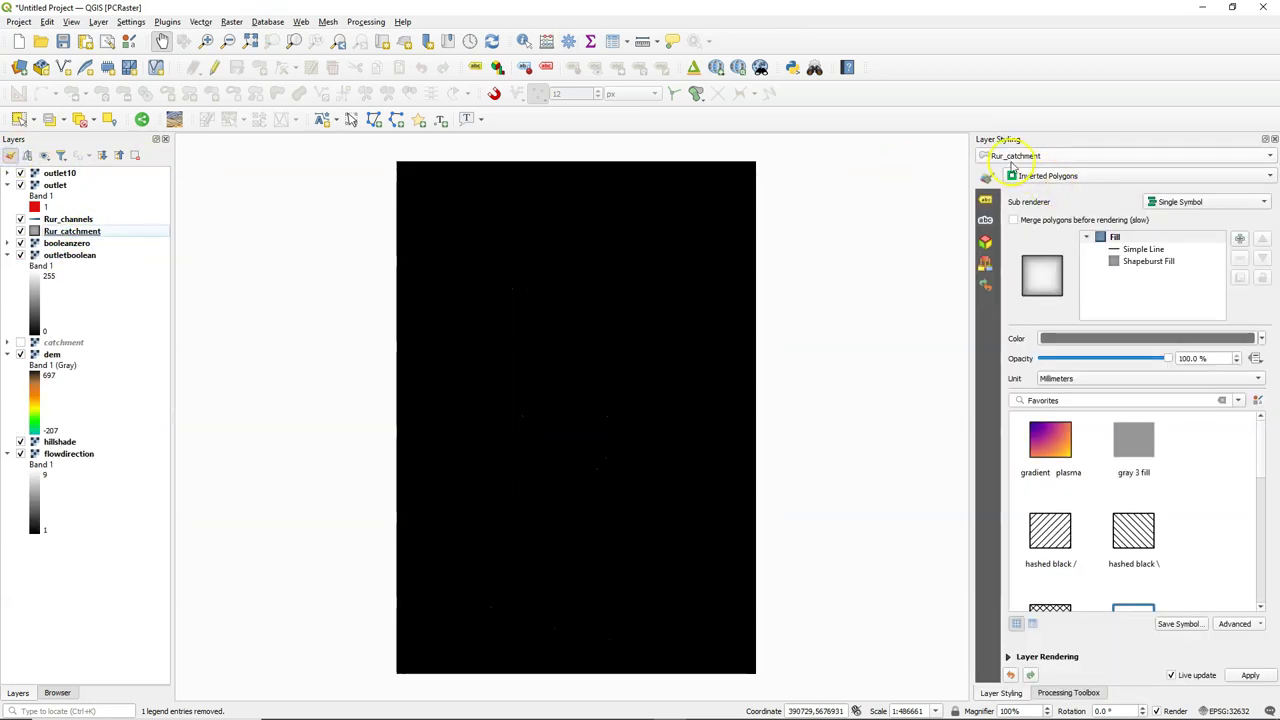
pyautogui.click(60, 173)
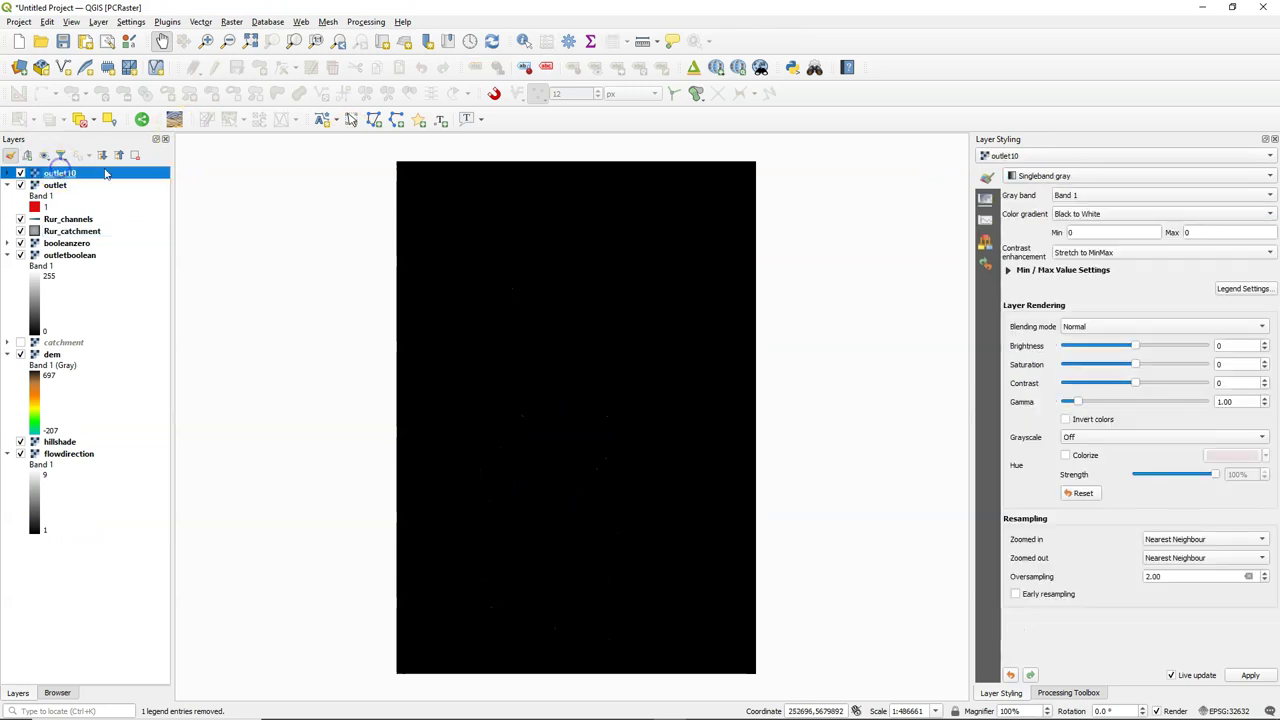
pyautogui.click(1112, 178)
pyautogui.click(1080, 162)
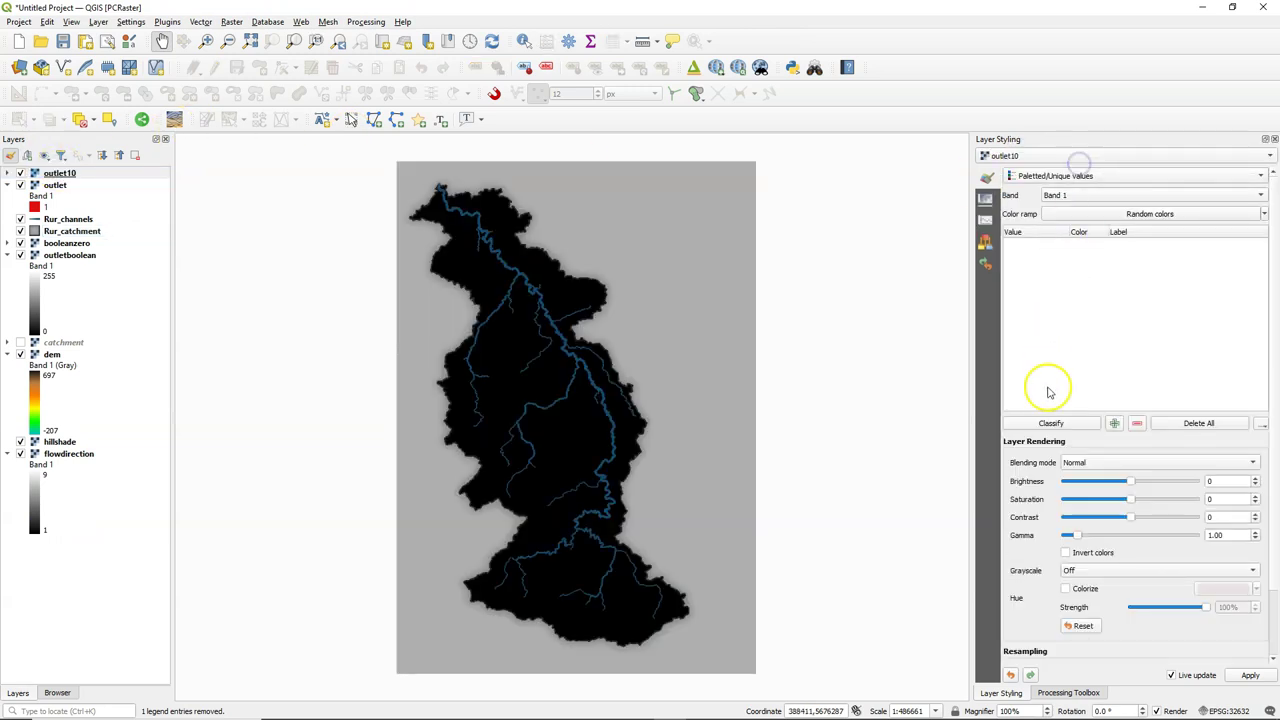
pyautogui.click(1051, 423)
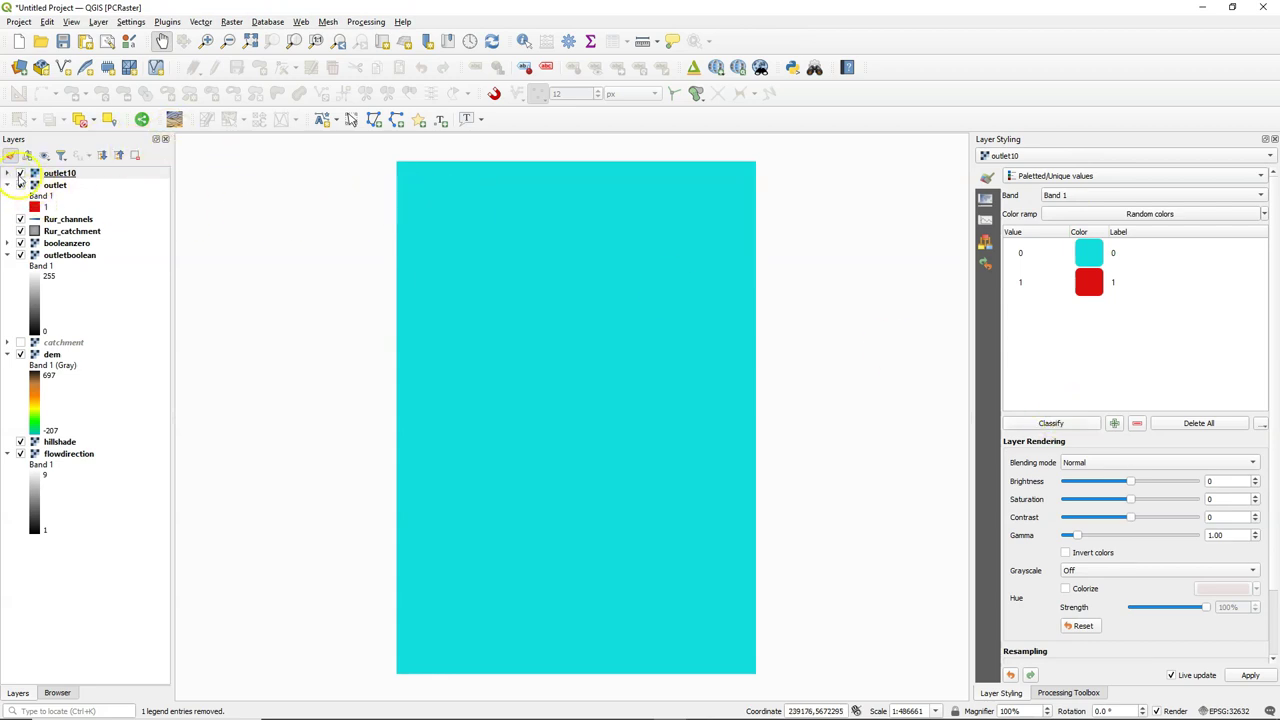
# - Compare outlet10 with the channel at the outlet, hide outlet10 and outlet, and zoom to Rur_catchment
pyautogui.click(20, 174)
pyautogui.scroll(1, 442, 183)
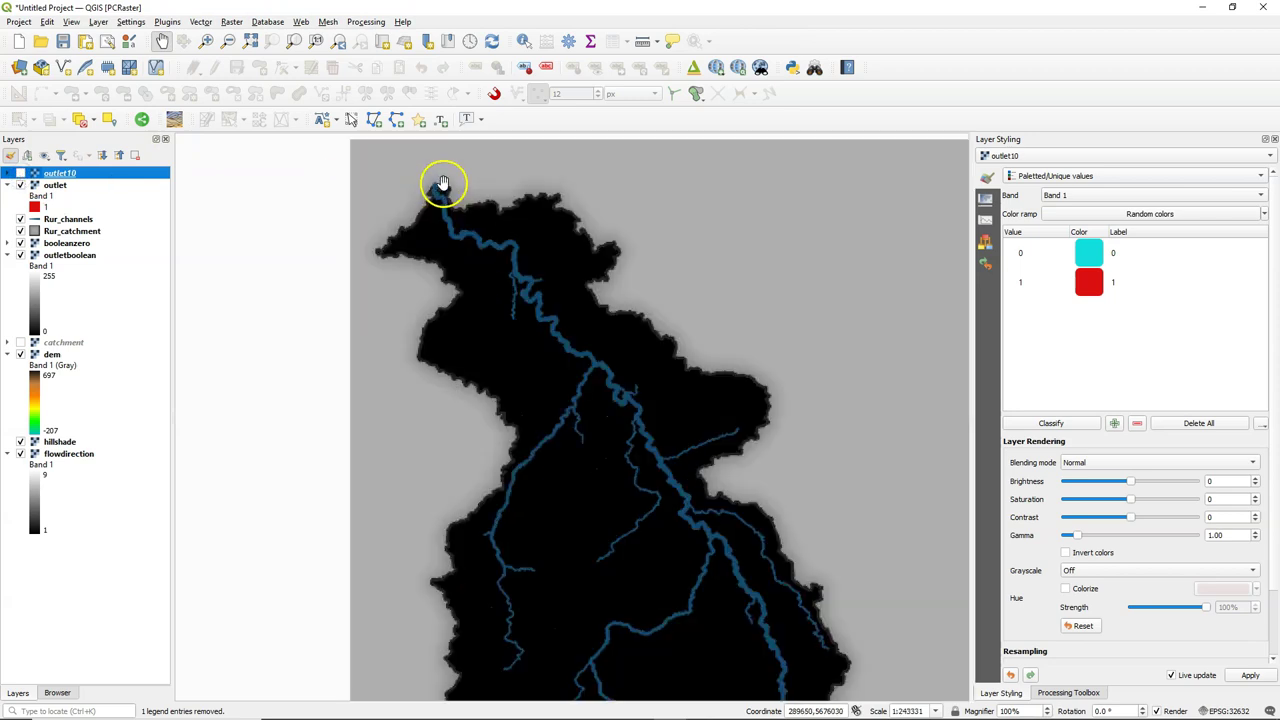
pyautogui.scroll(6, 442, 183)
pyautogui.moveTo(457, 177); pyautogui.dragTo(424, 289)
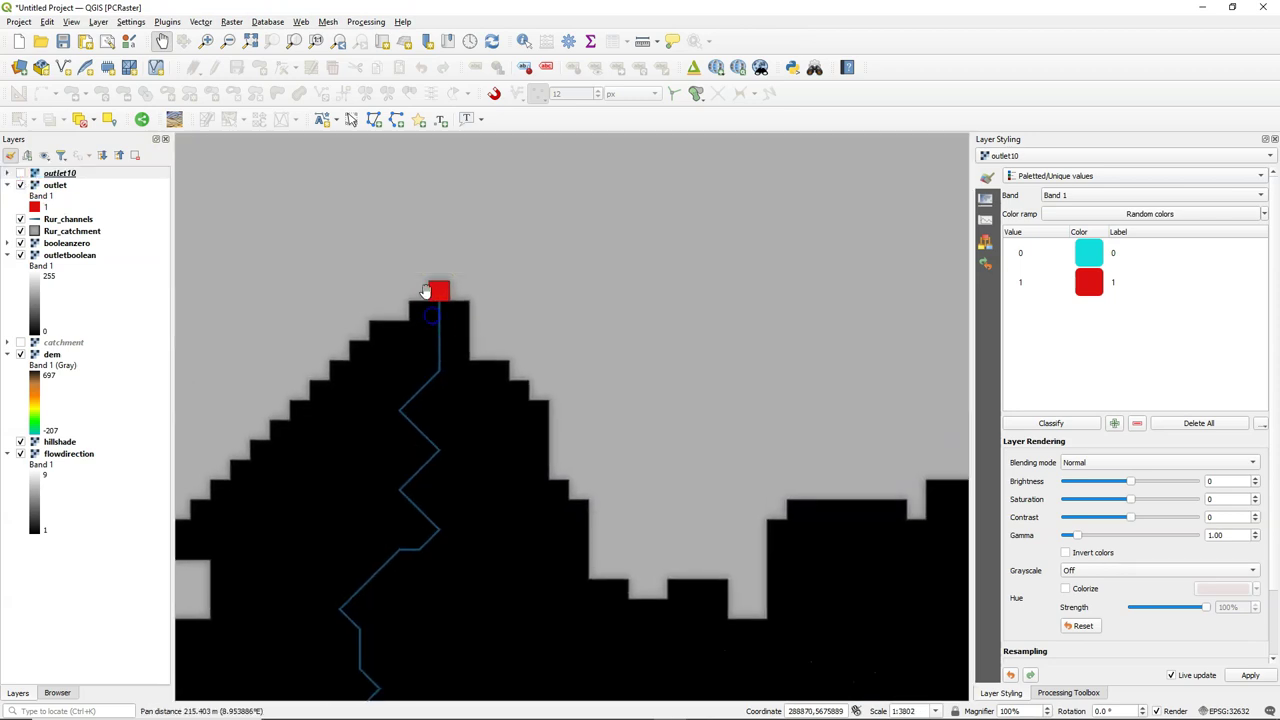
pyautogui.scroll(1, 424, 289)
pyautogui.click(20, 176)
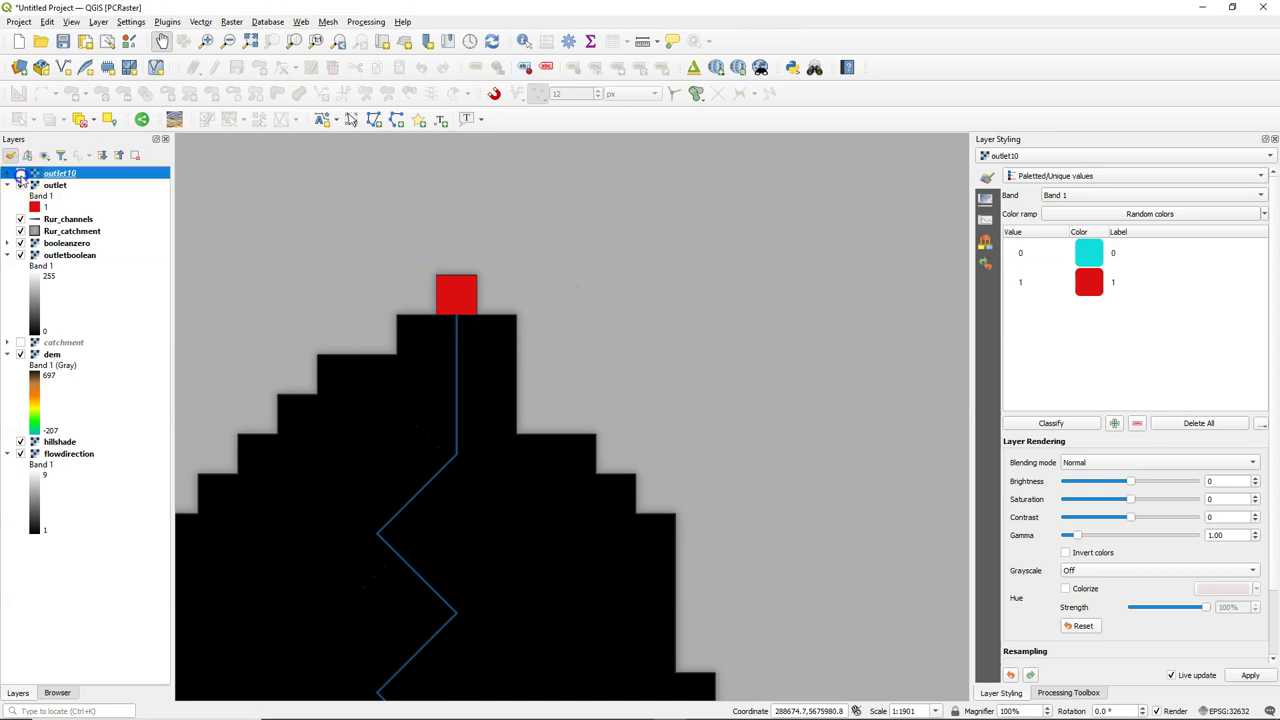
pyautogui.click(20, 175)
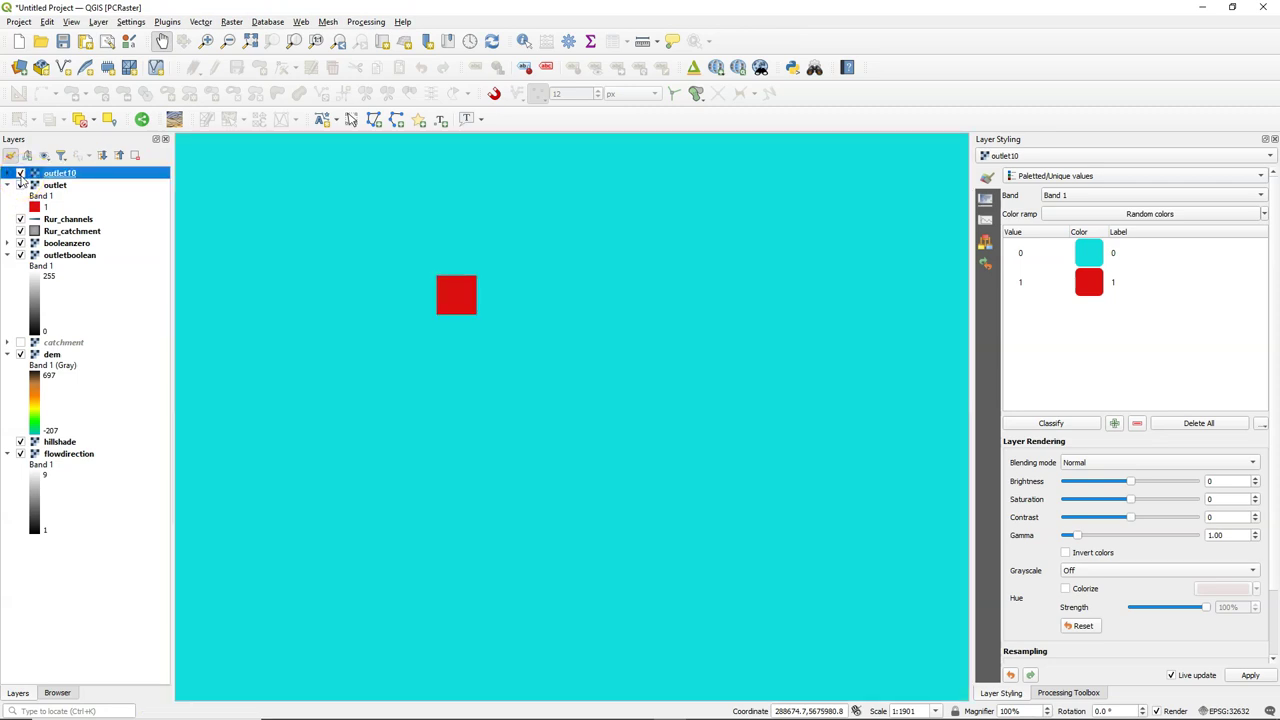
pyautogui.click(20, 175)
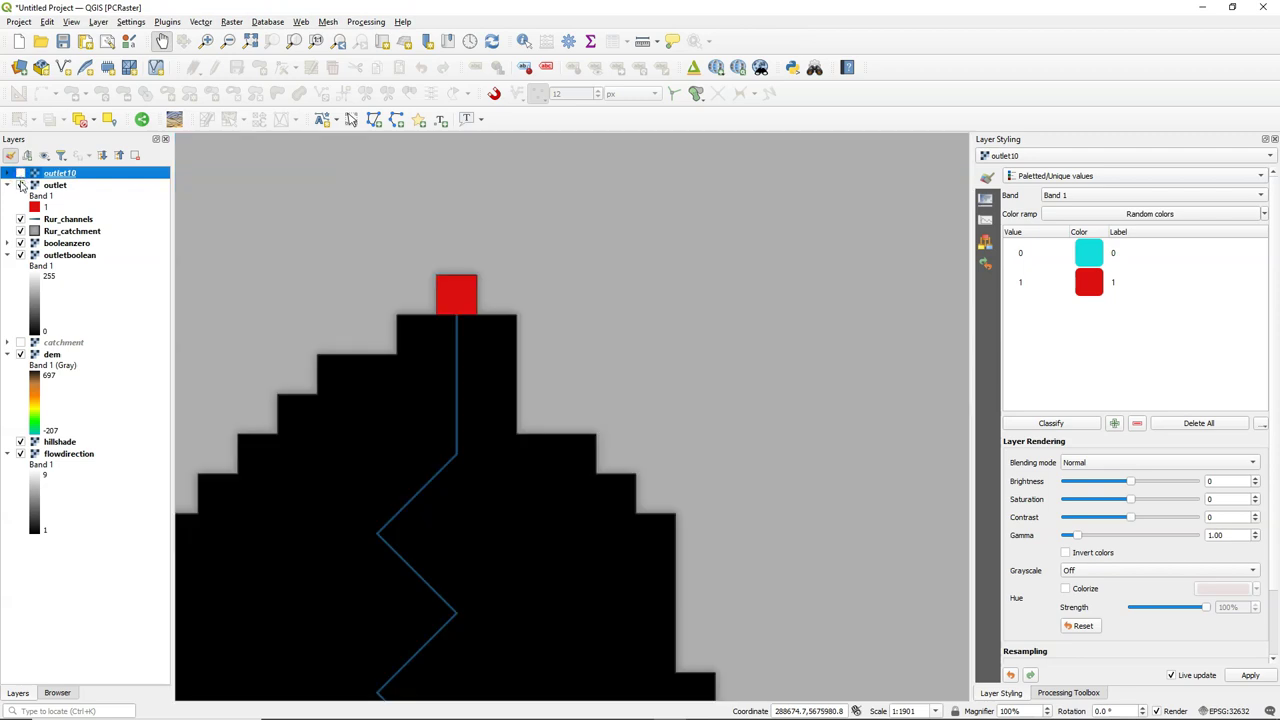
pyautogui.click(20, 186)
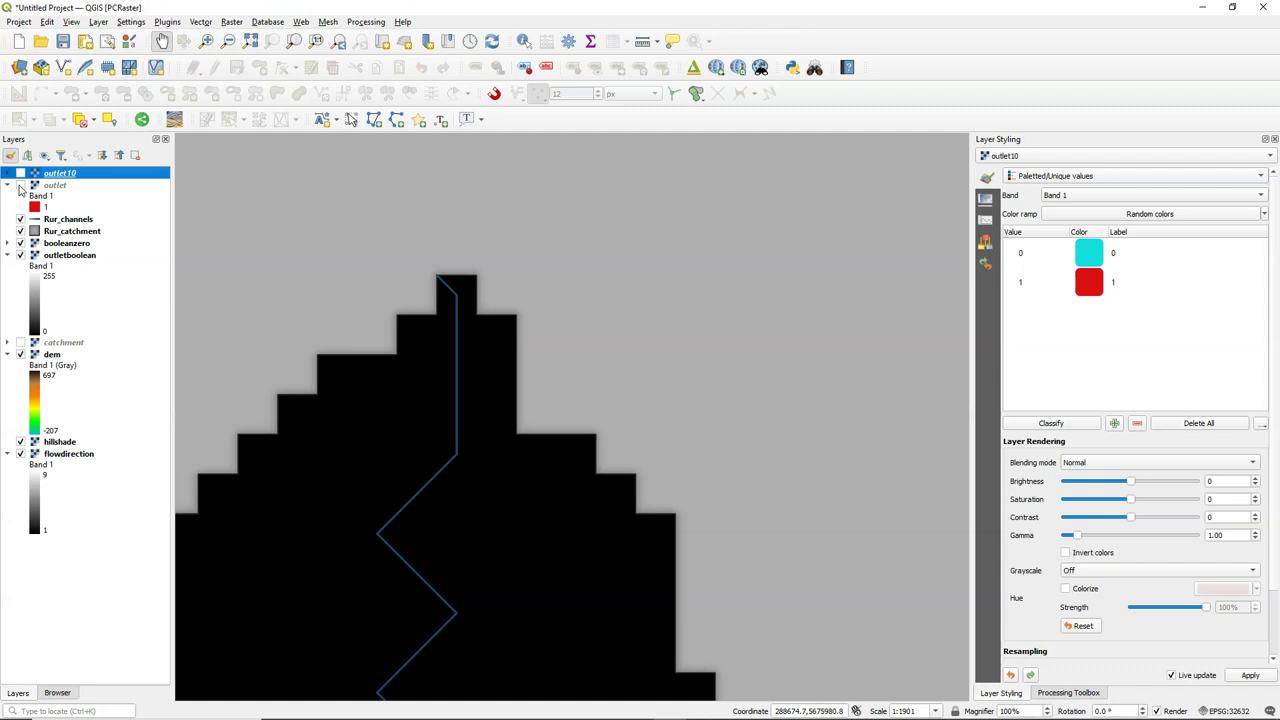
pyautogui.rightClick(64, 231)
pyautogui.click(97, 236)
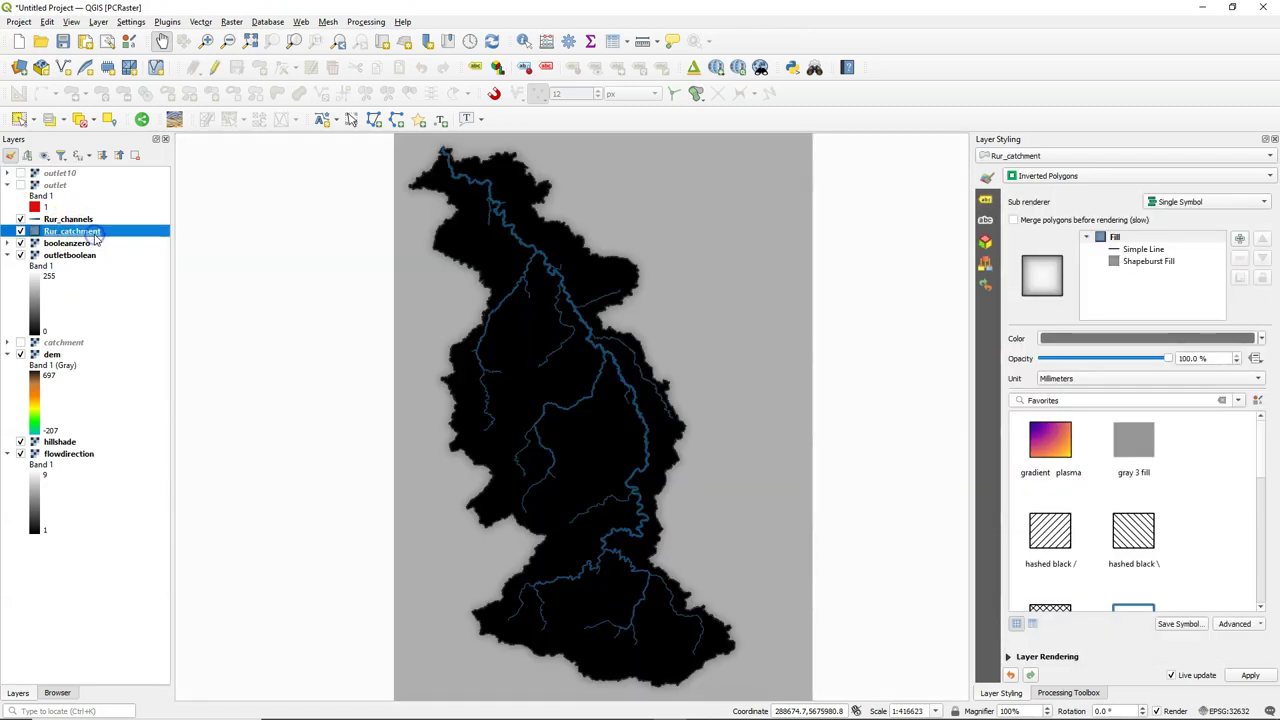
# - Run PCRaster spatial with value 1, Scalar type and mask flowdirection, saving friction.map
pyautogui.click(1066, 694)
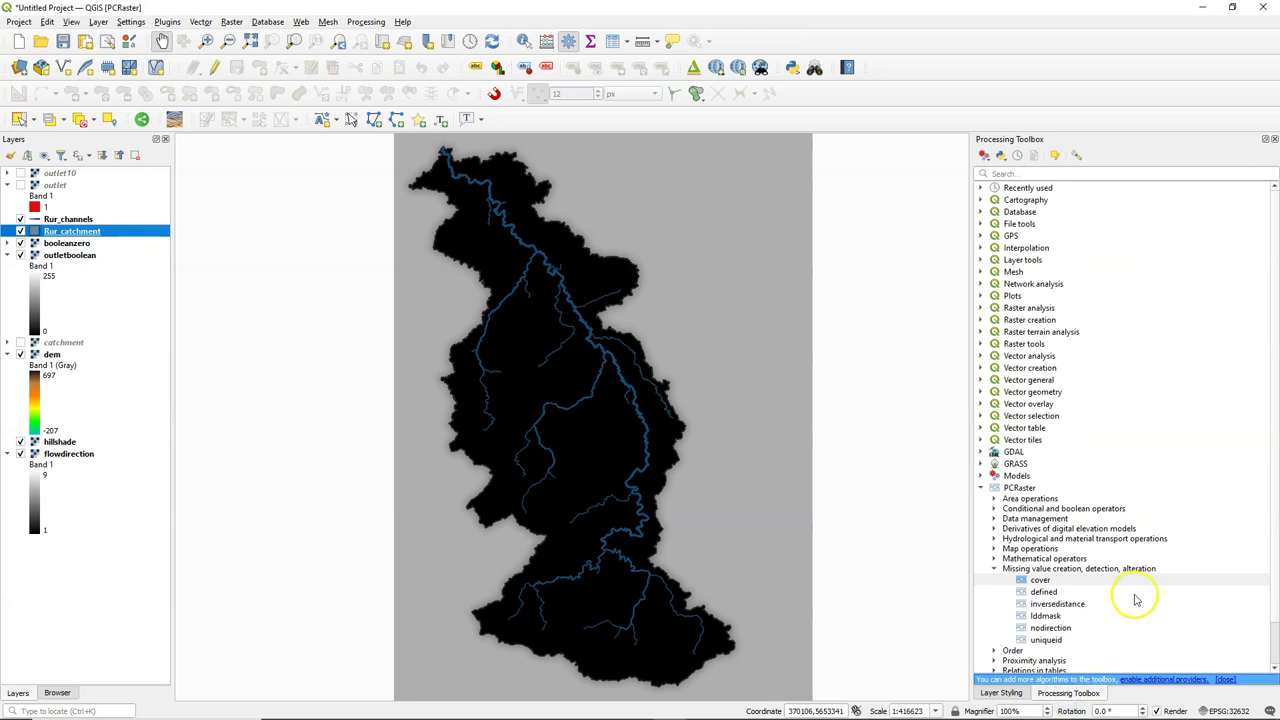
pyautogui.click(994, 519)
pyautogui.doubleClick(1041, 589)
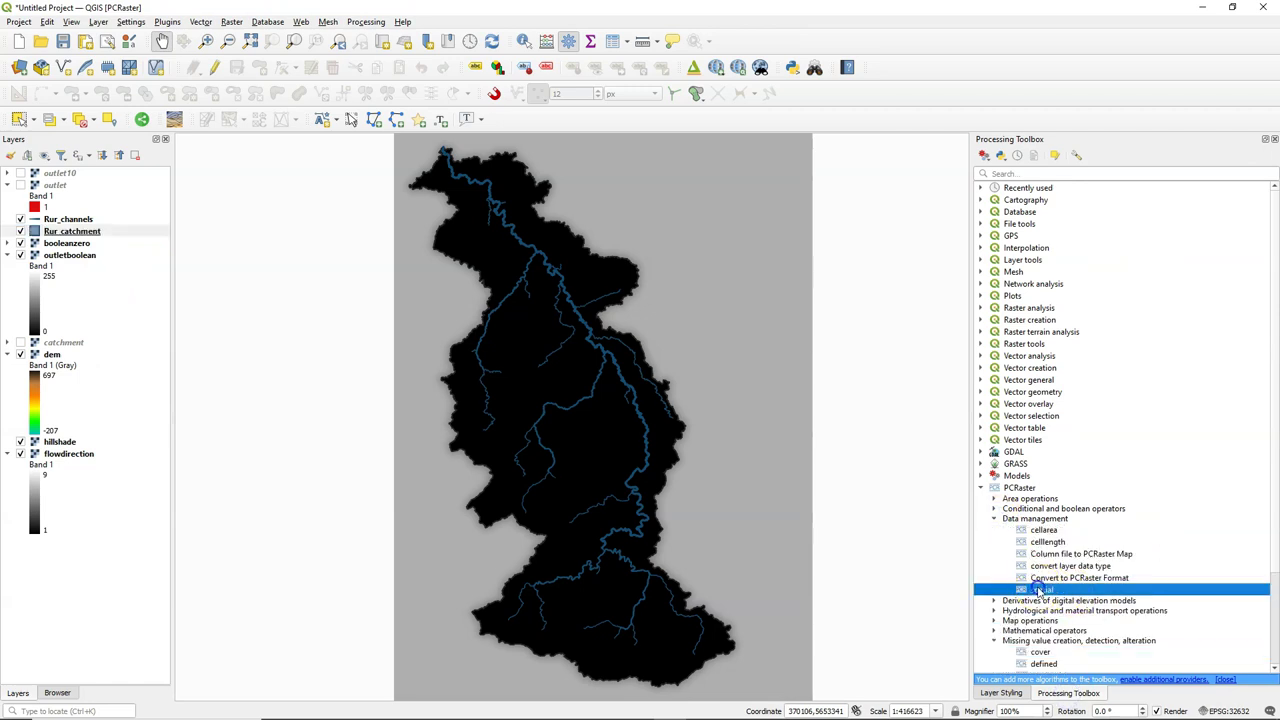
pyautogui.moveTo(592, 202); pyautogui.dragTo(471, 200)
pyautogui.click(552, 235)
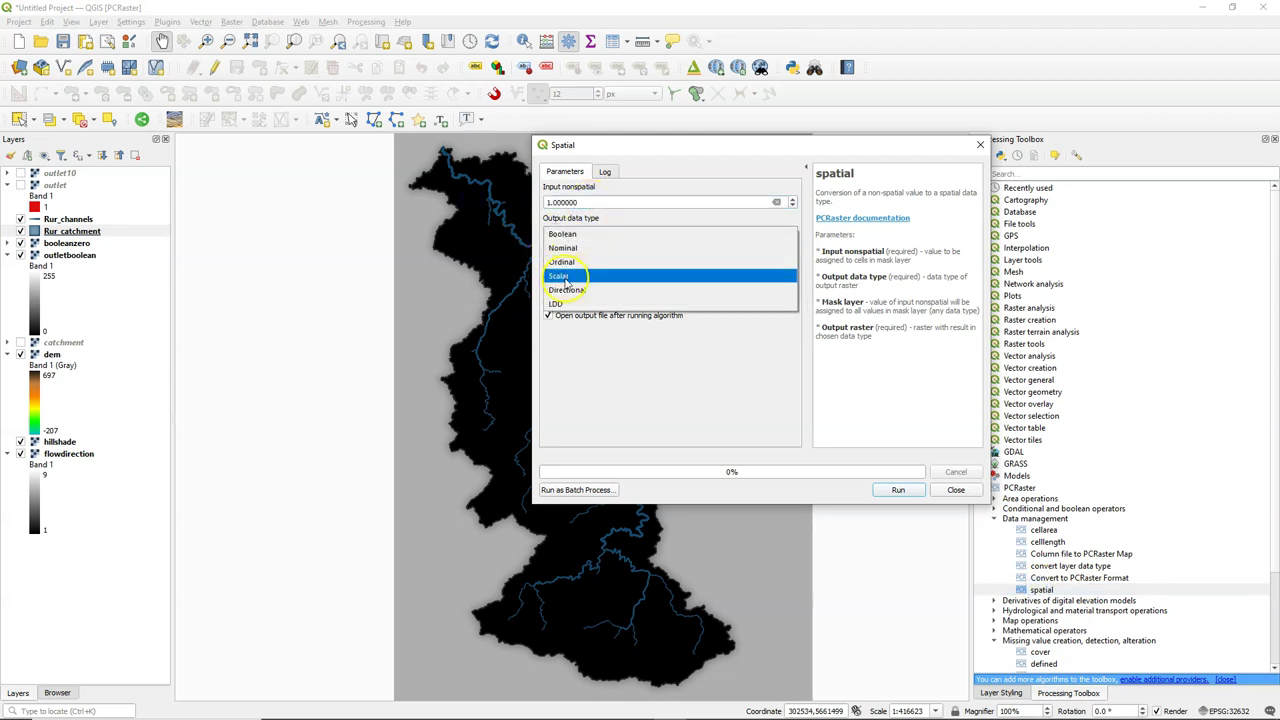
pyautogui.click(566, 276)
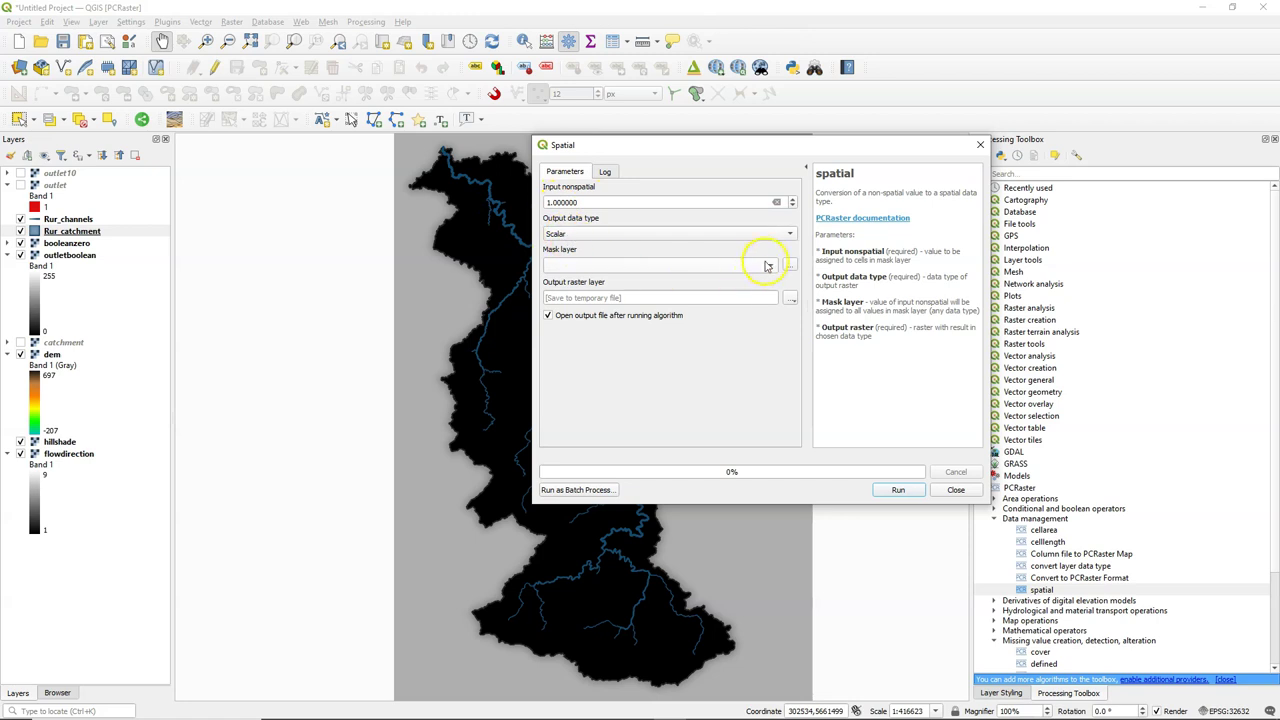
pyautogui.click(766, 266)
pyautogui.click(600, 307)
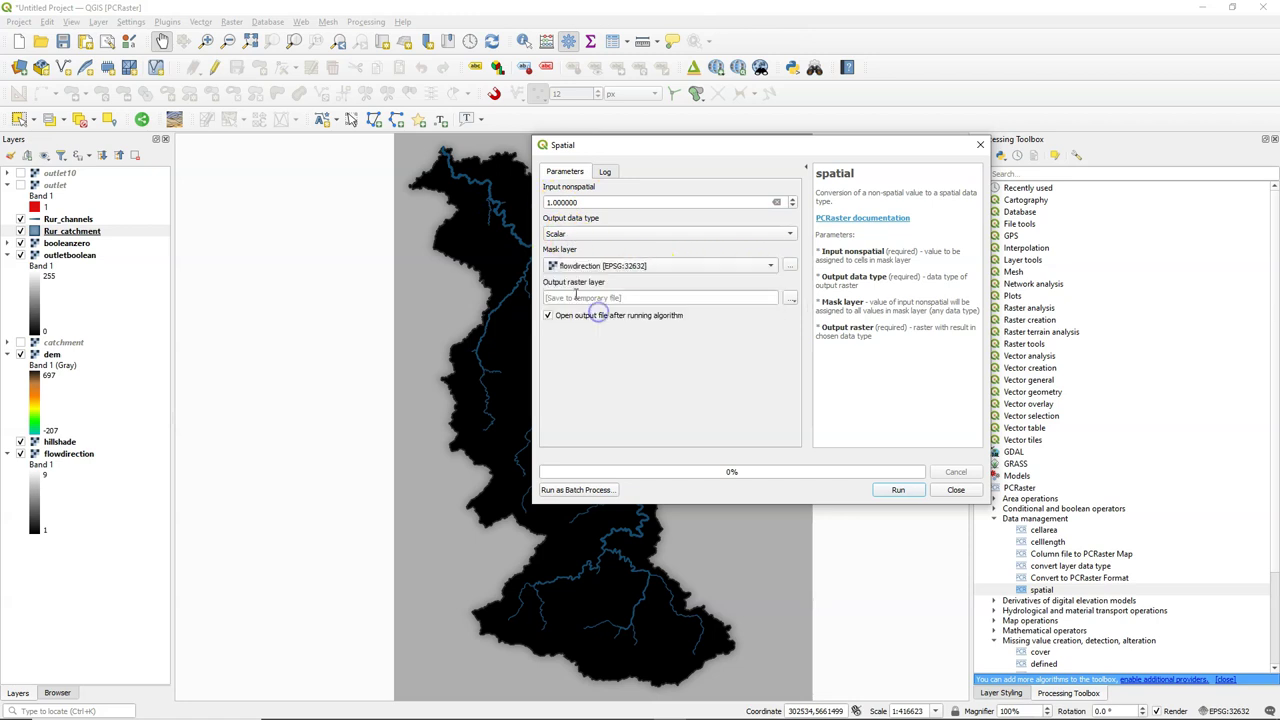
pyautogui.click(788, 302)
pyautogui.click(800, 328)
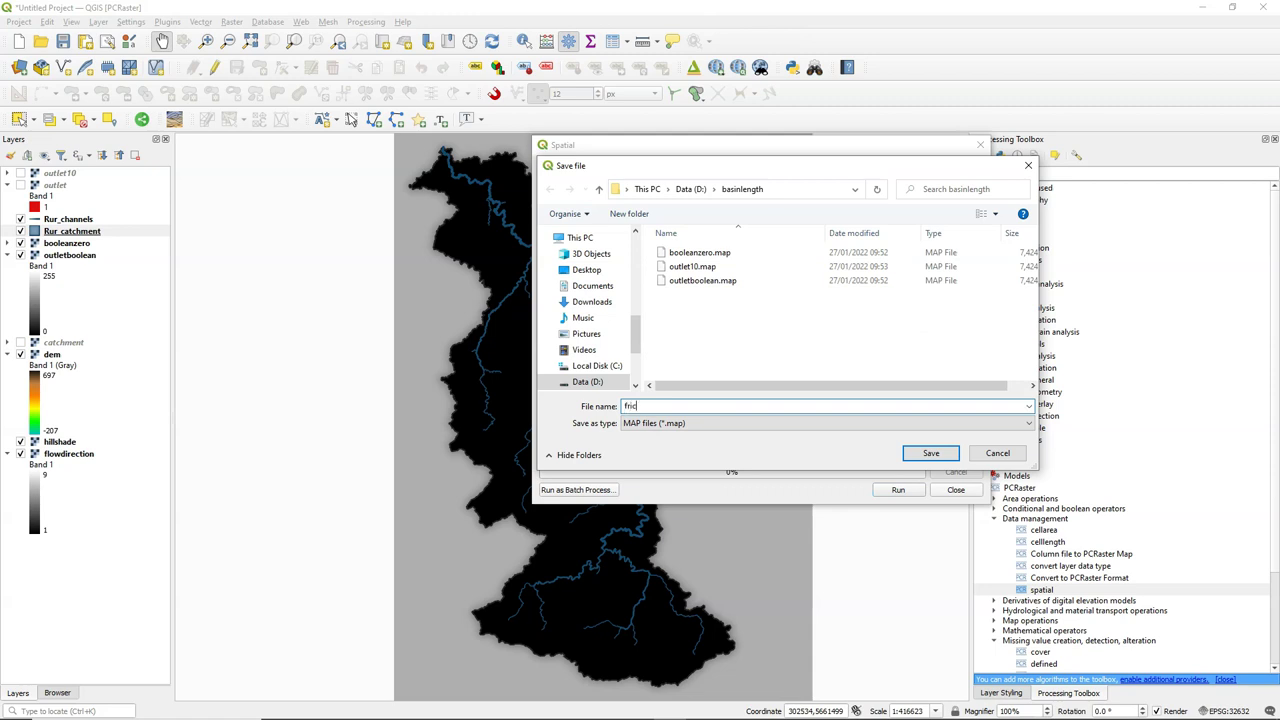
pyautogui.click(930, 453)
pyautogui.click(898, 490)
pyautogui.click(962, 494)
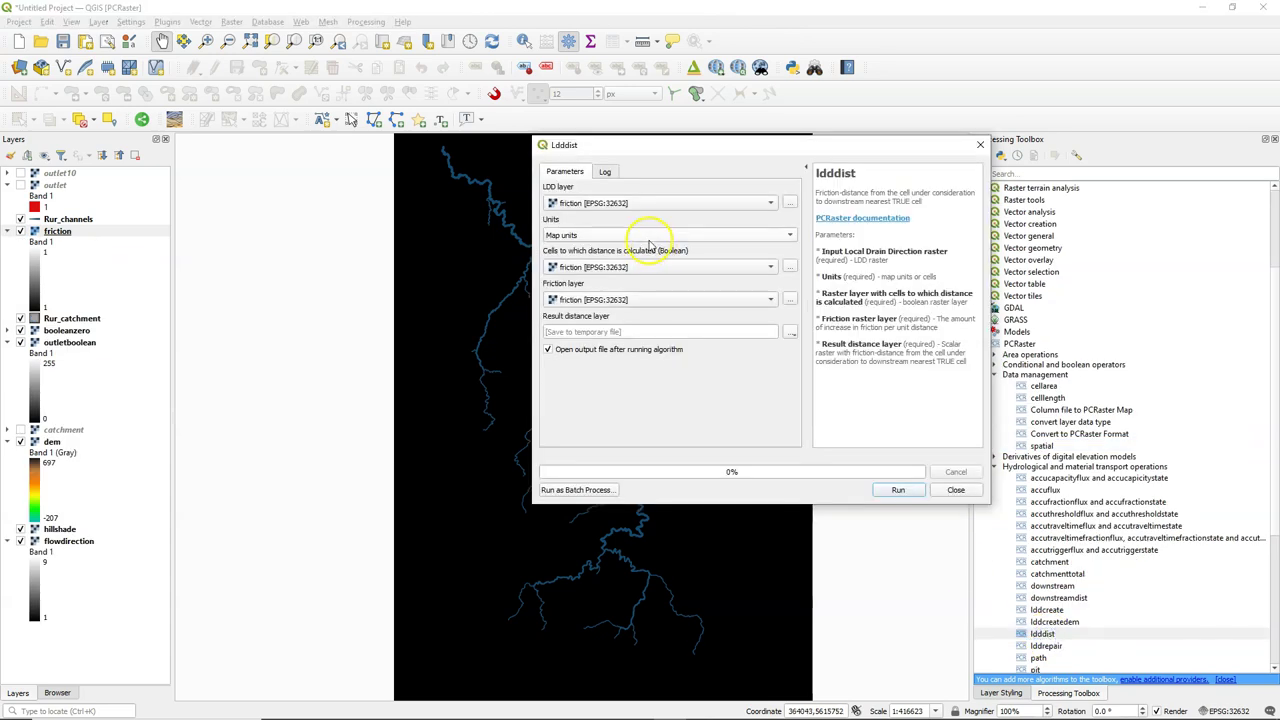
# - Run ldddist with LDD flowdirection, target cells outlet10 and friction, saving distance.map
pyautogui.click(583, 204)
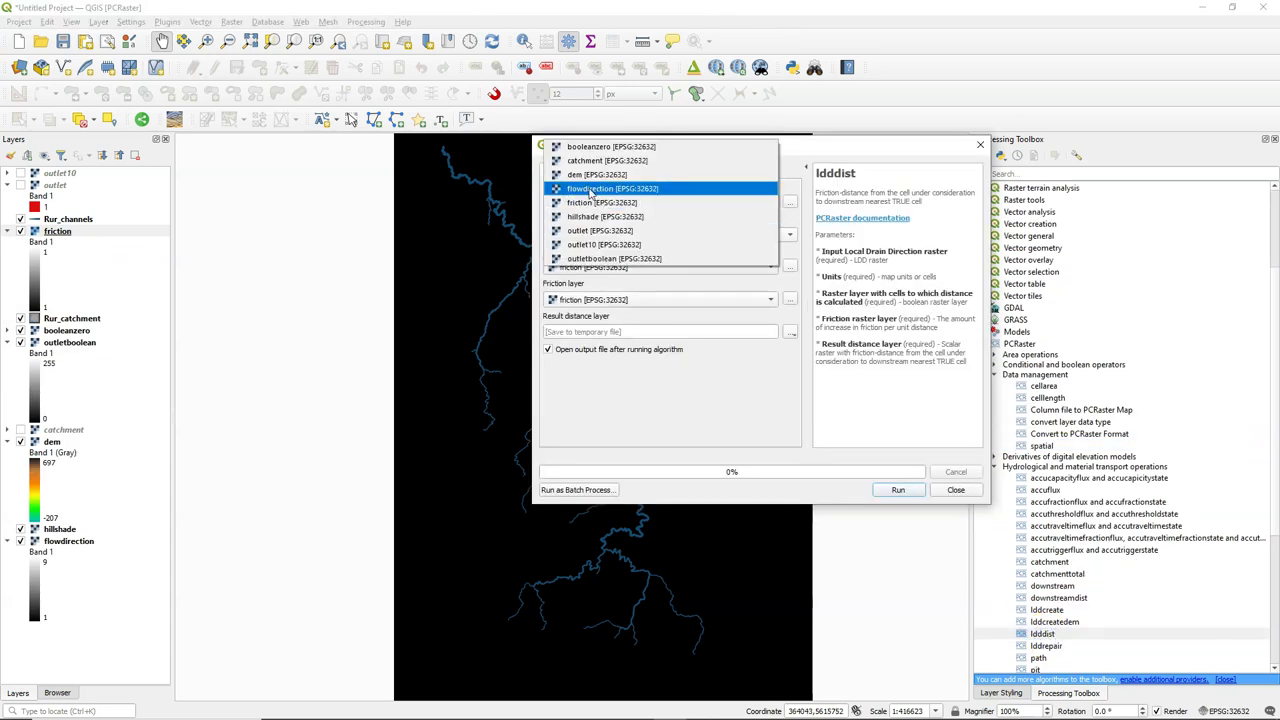
pyautogui.click(575, 188)
pyautogui.click(567, 268)
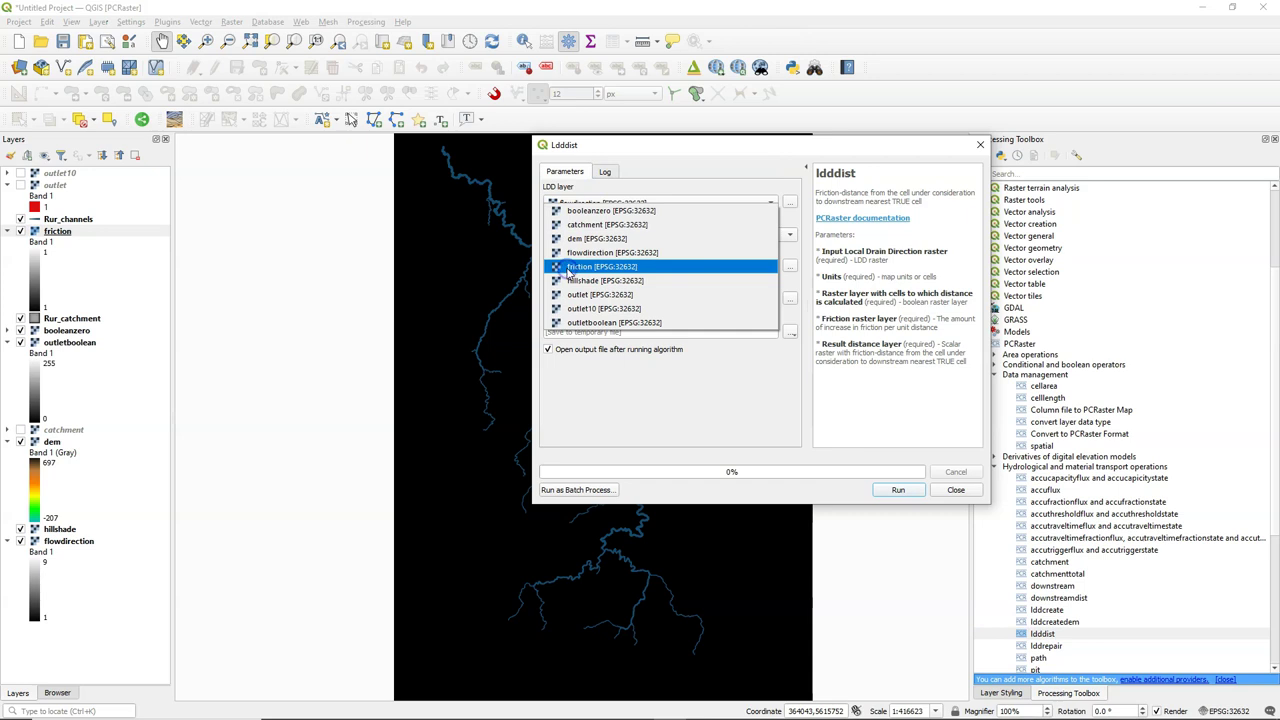
pyautogui.click(578, 308)
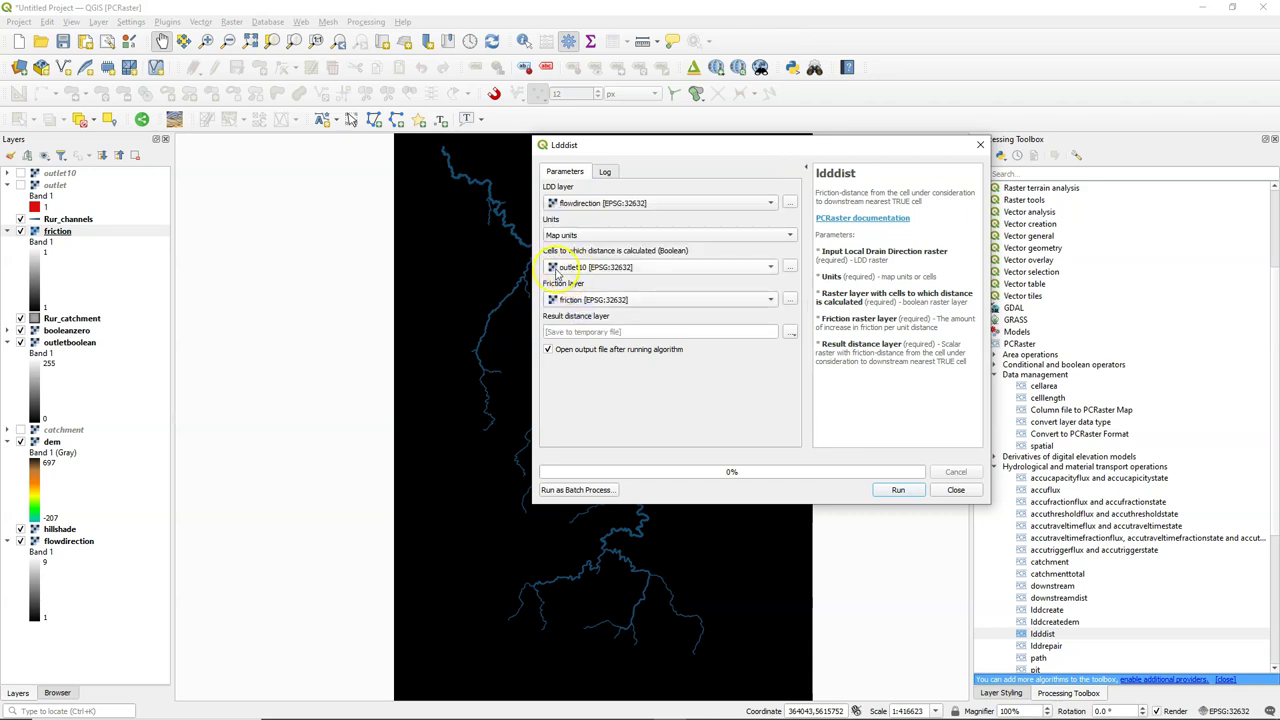
pyautogui.click(790, 332)
pyautogui.click(808, 362)
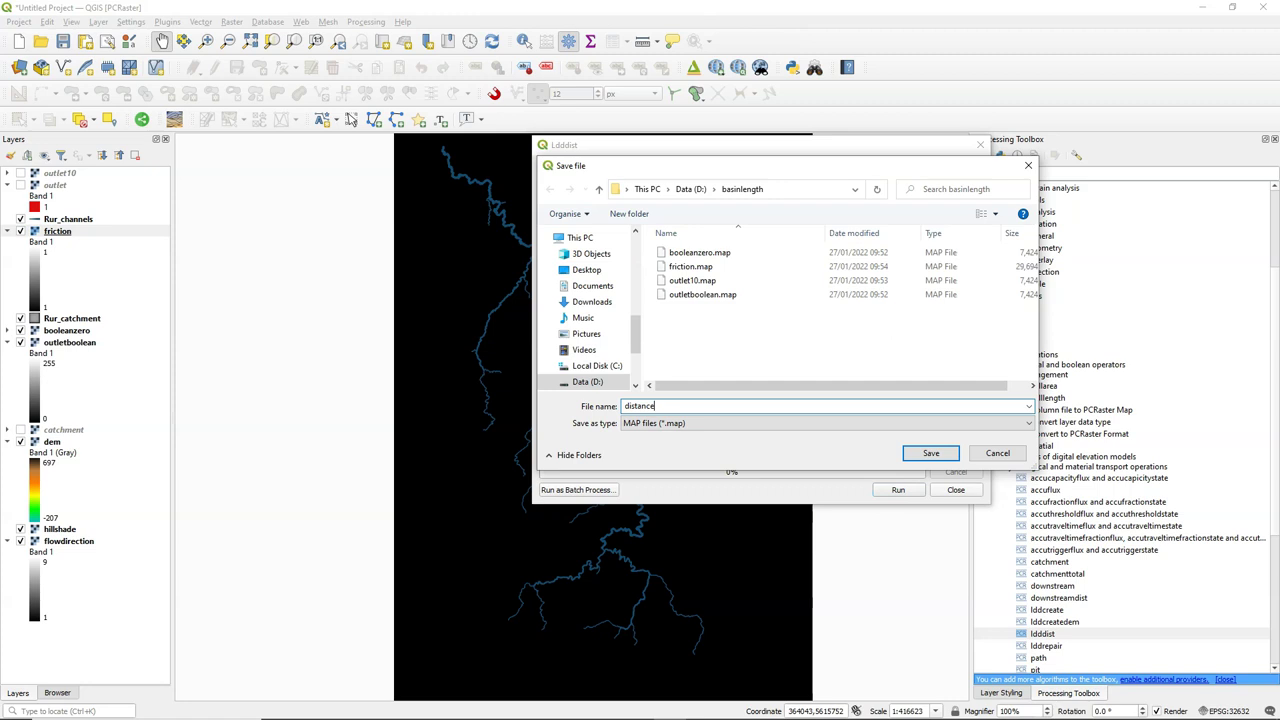
pyautogui.write('distance')
pyautogui.click(931, 453)
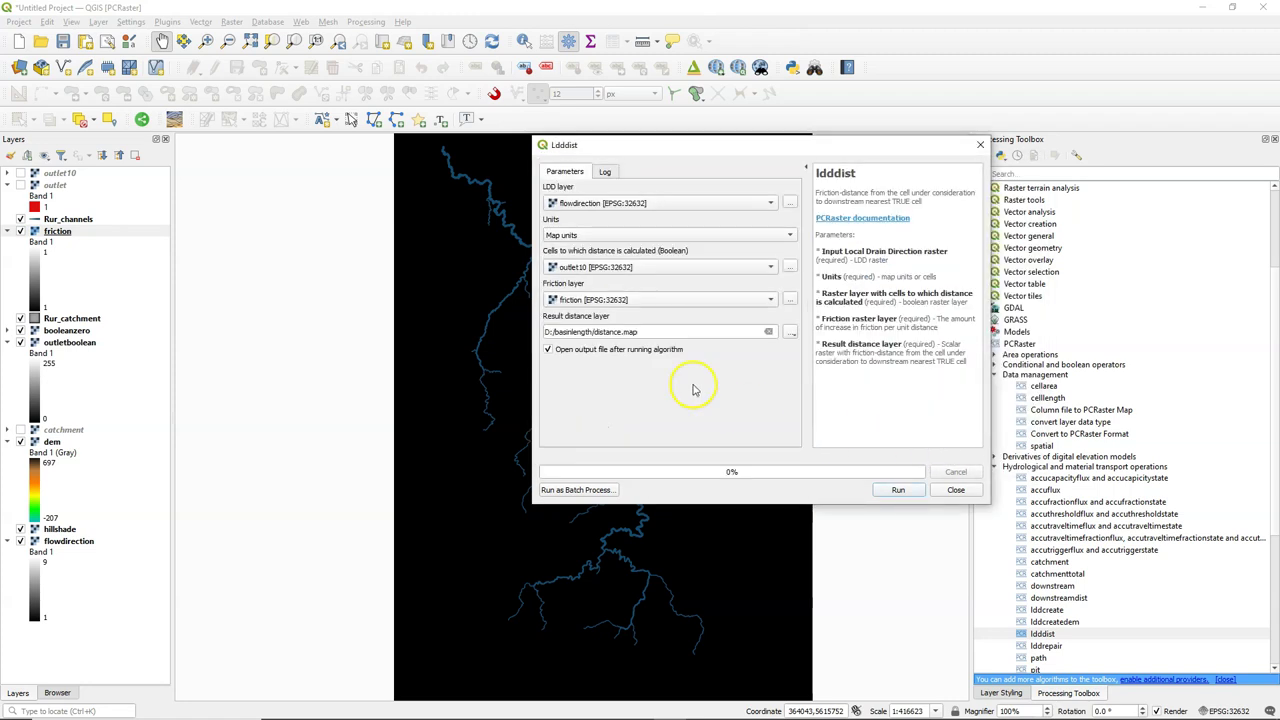
pyautogui.click(897, 489)
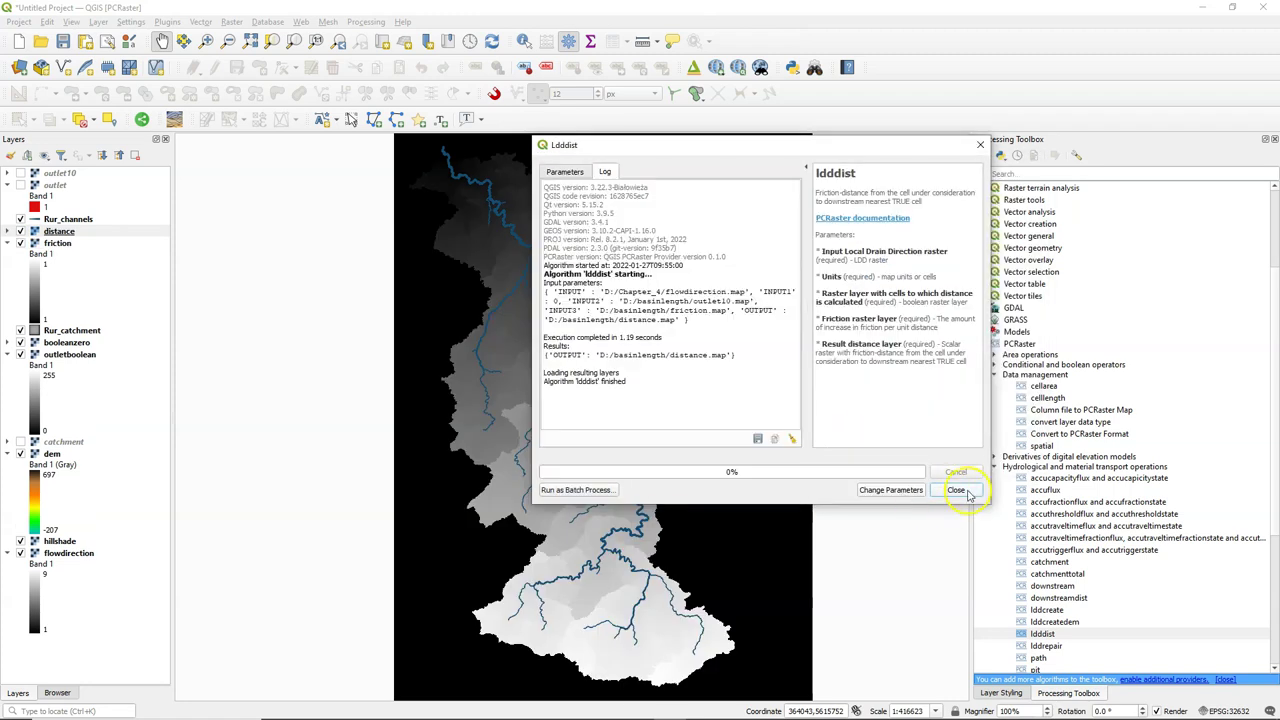
# - Hide all layers so only the distance layer is visible
pyautogui.click(960, 490)
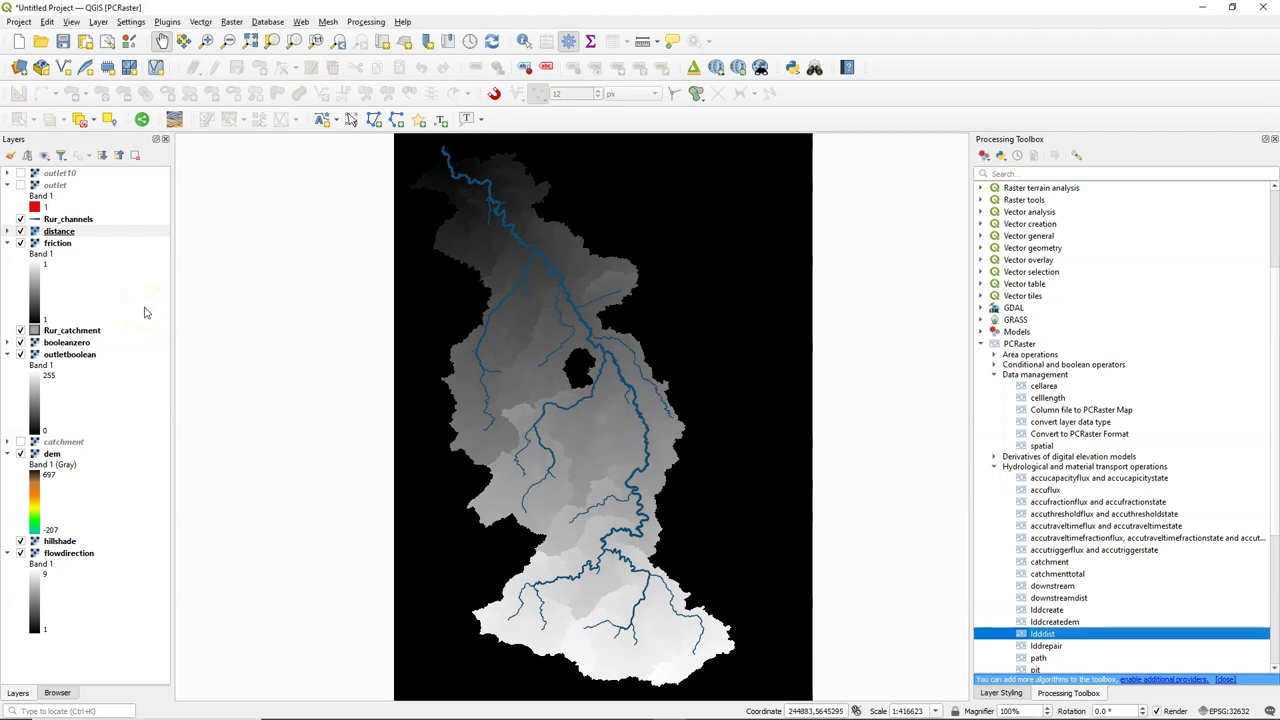
pyautogui.click(44, 155)
pyautogui.click(70, 184)
pyautogui.click(20, 231)
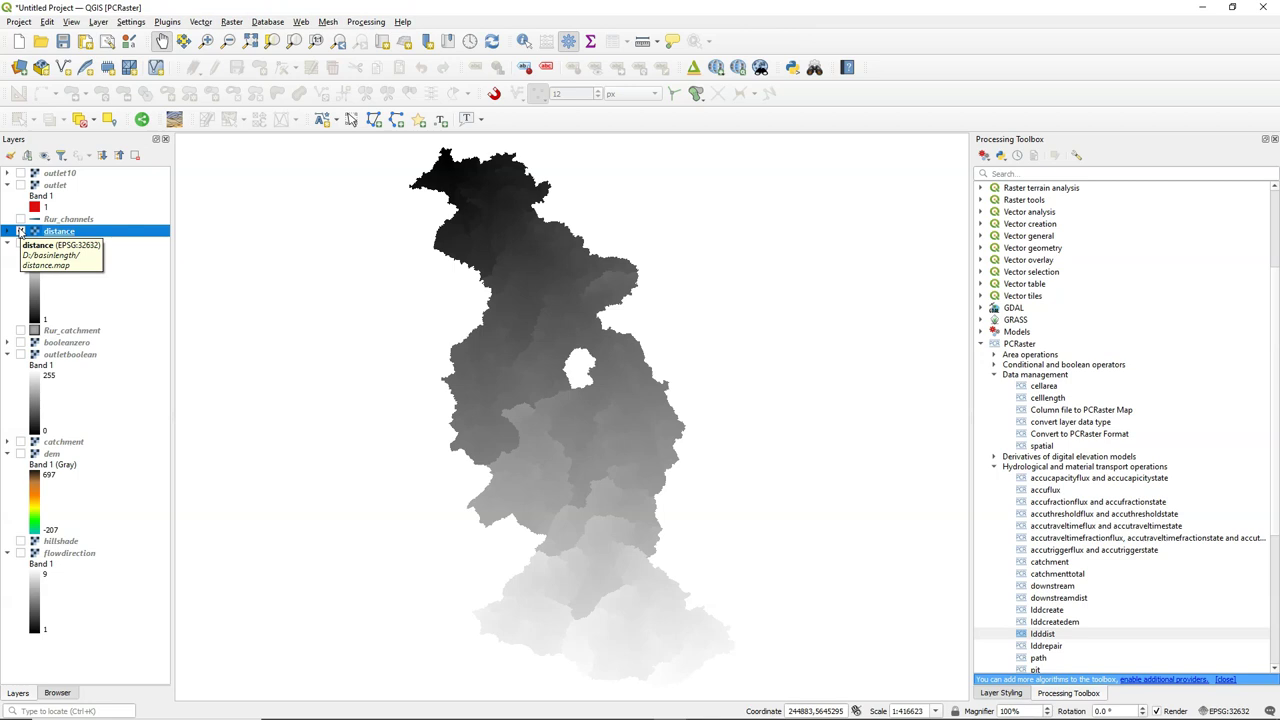
# - Style the distance layer with a singleband pseudocolor ramp
pyautogui.click(10, 155)
pyautogui.click(1049, 173)
pyautogui.click(1049, 190)
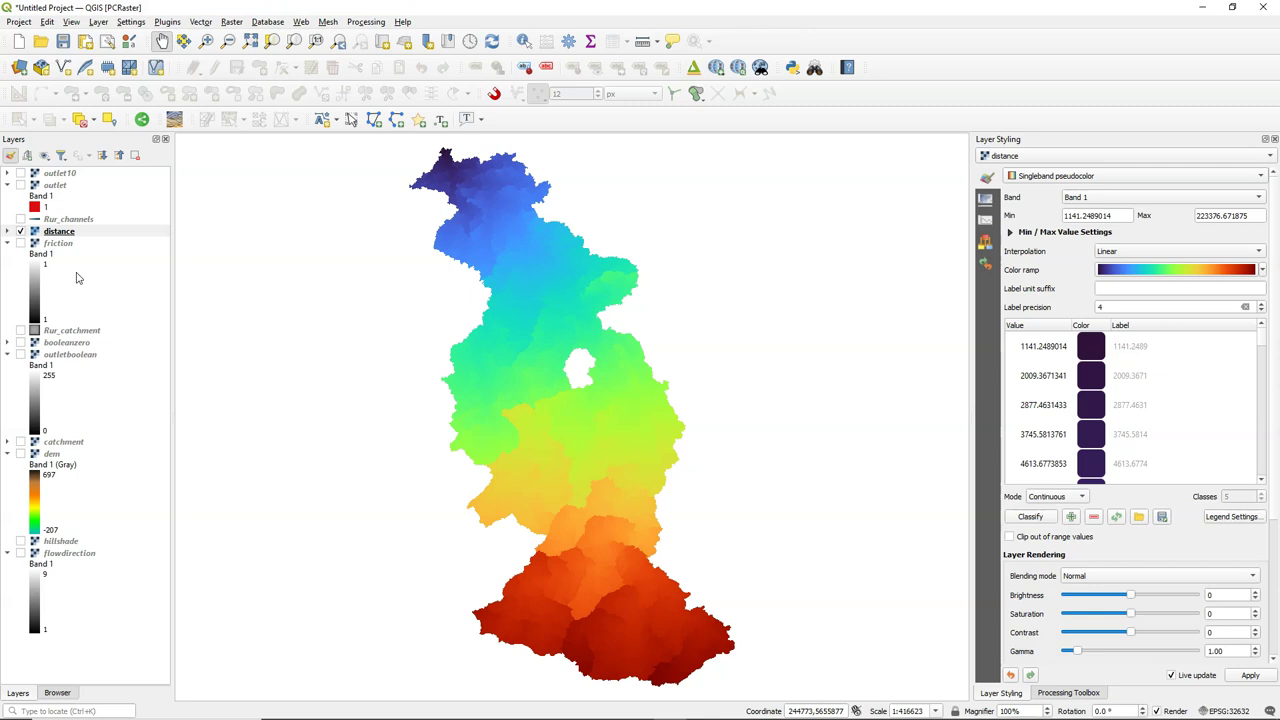
# - Run PCRaster mapmaximum on distance, saving the result as maxdistance.map
pyautogui.click(1066, 692)
pyautogui.click(993, 490)
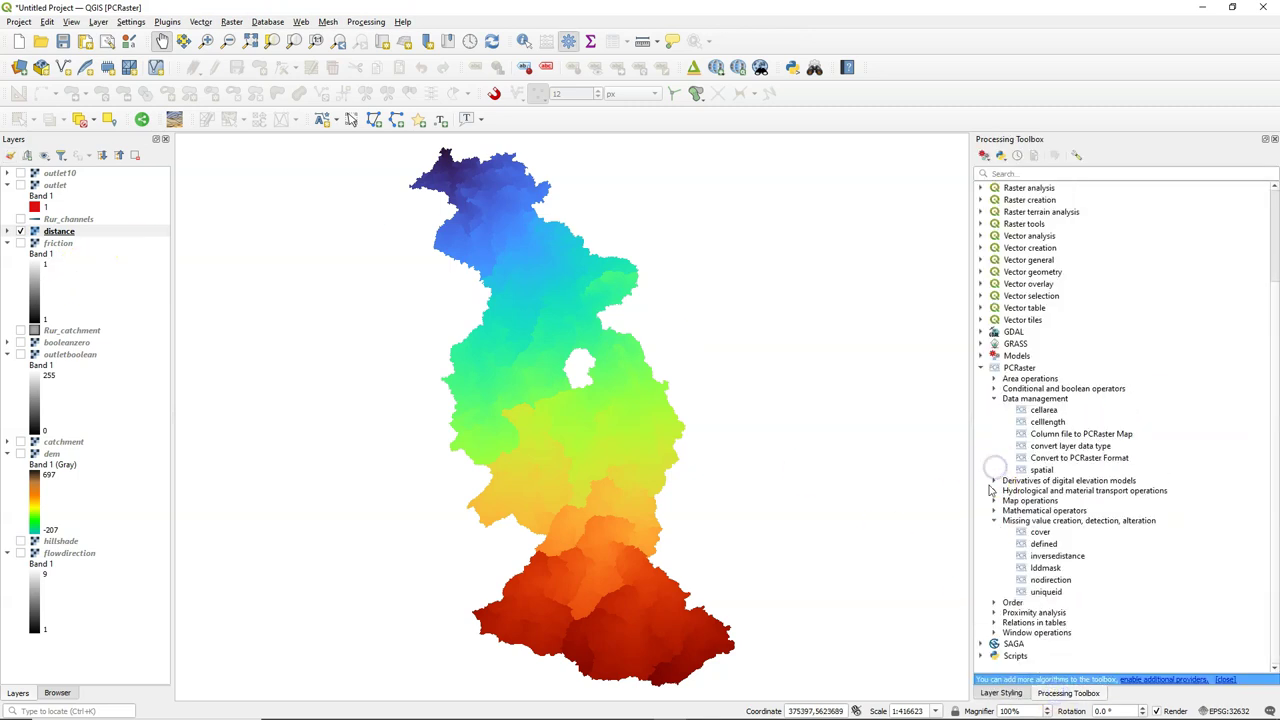
pyautogui.click(993, 500)
pyautogui.doubleClick(1056, 524)
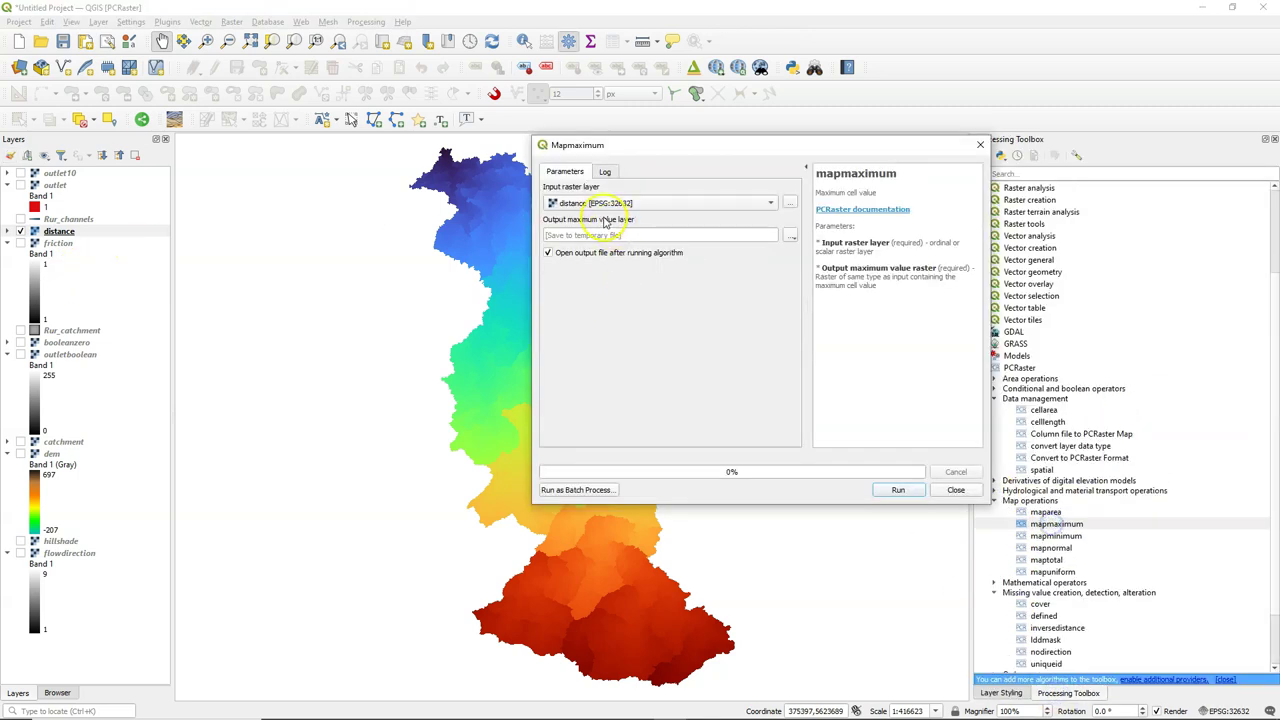
pyautogui.click(790, 236)
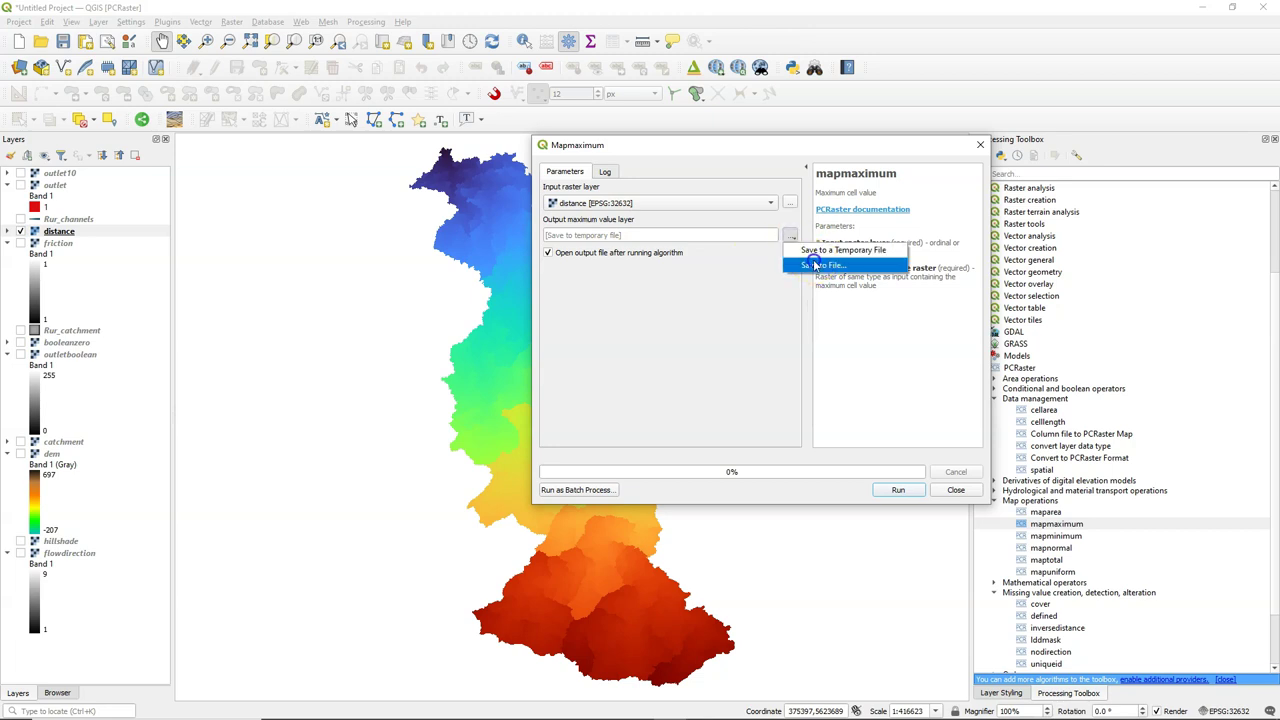
pyautogui.click(816, 266)
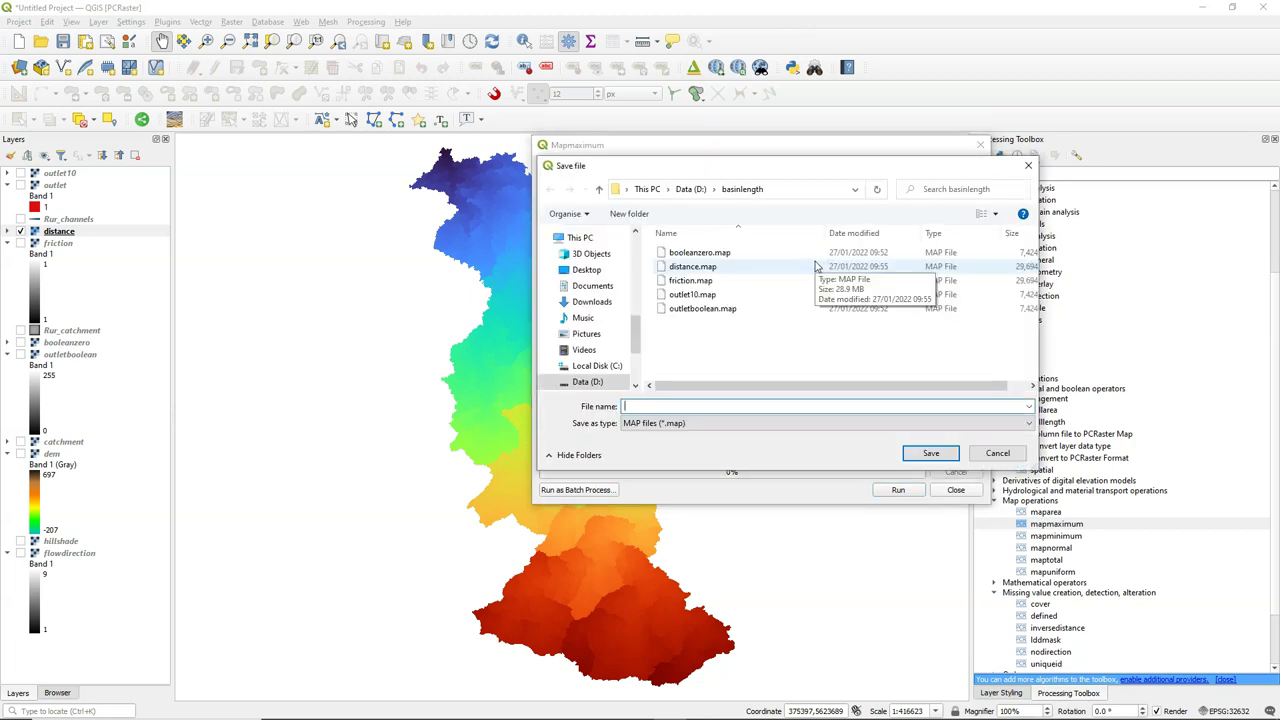
pyautogui.write('maxdistance')
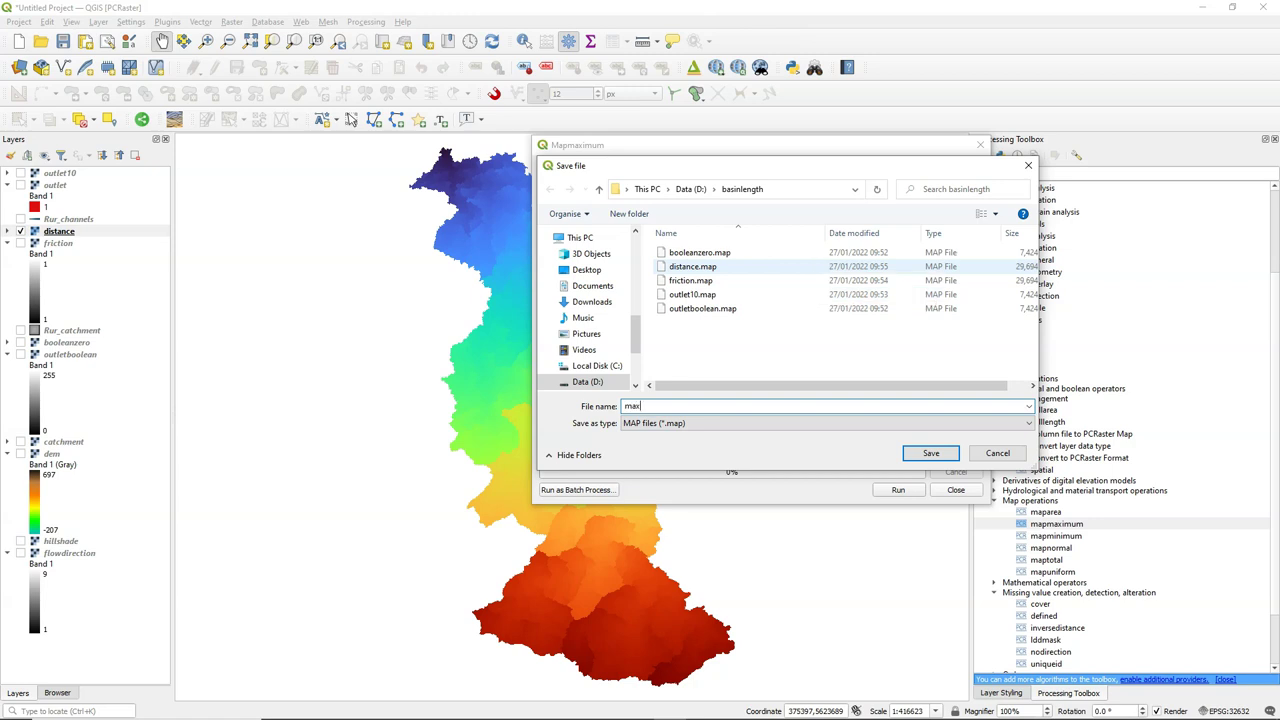
pyautogui.click(930, 453)
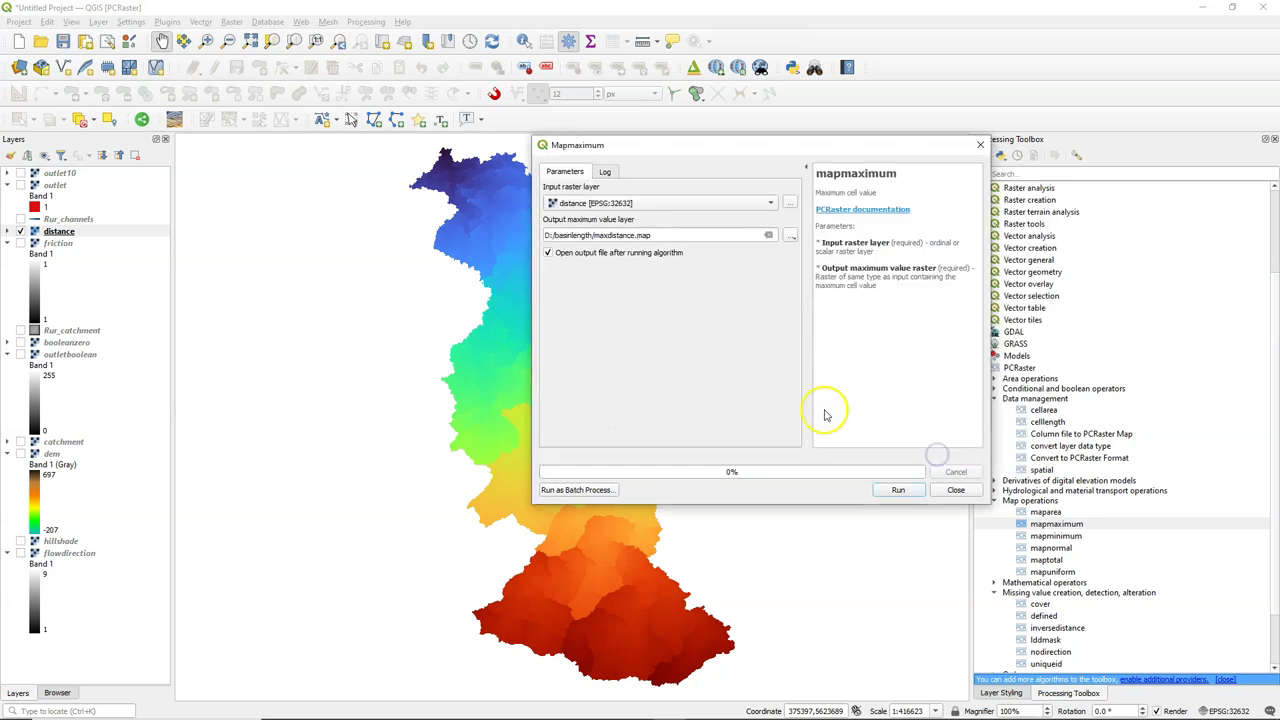
pyautogui.click(899, 490)
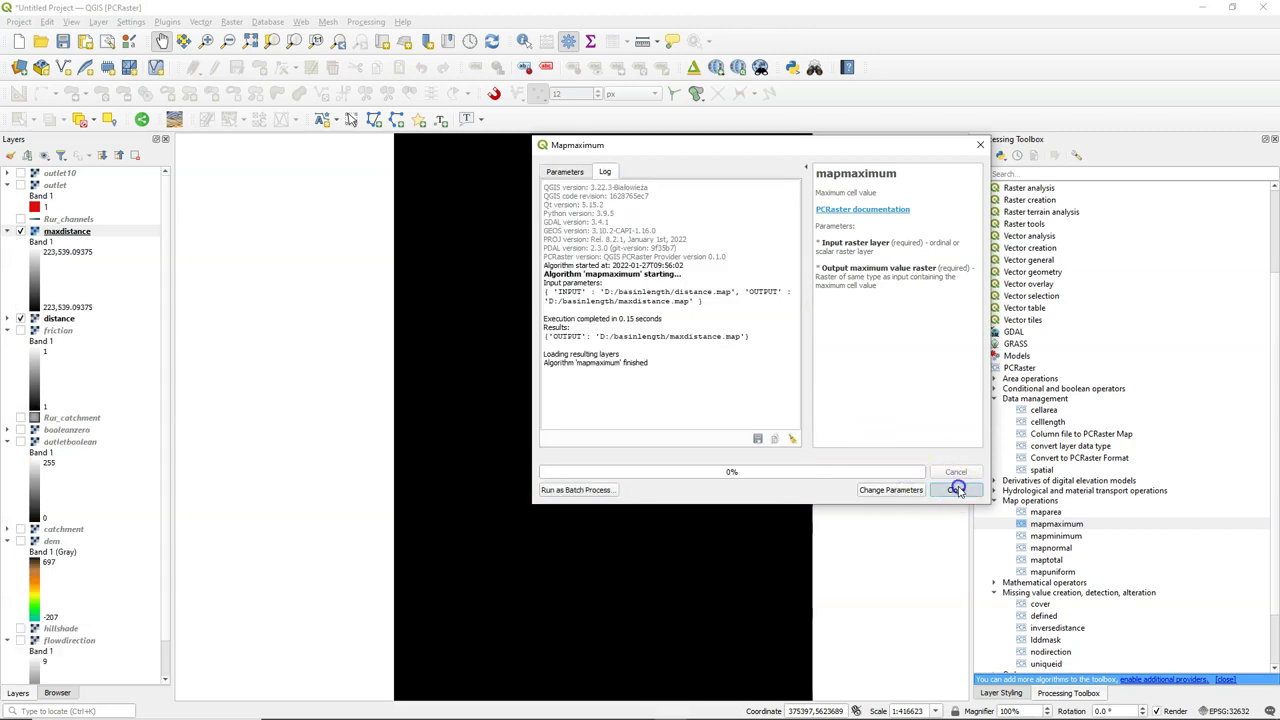
pyautogui.click(955, 489)
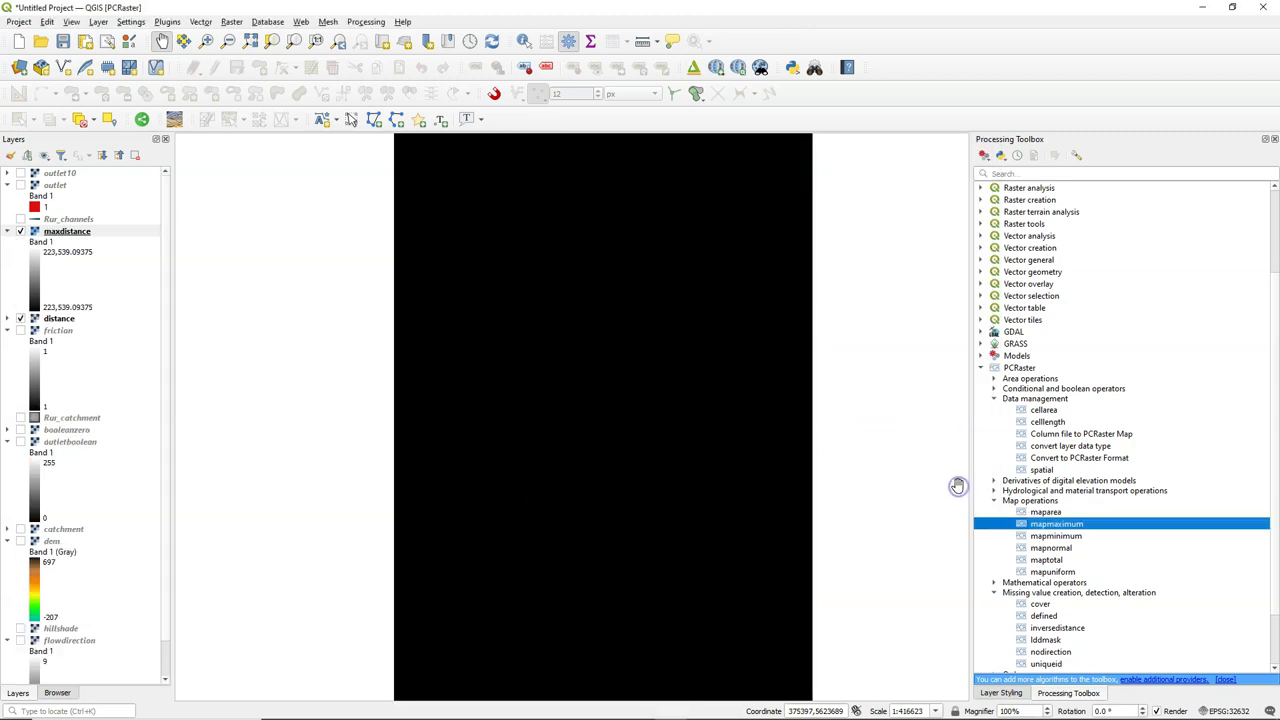
# - Query the maxdistance value at a map point with Identify Features
pyautogui.click(701, 405)
pyautogui.click(527, 47)
pyautogui.click(580, 297)
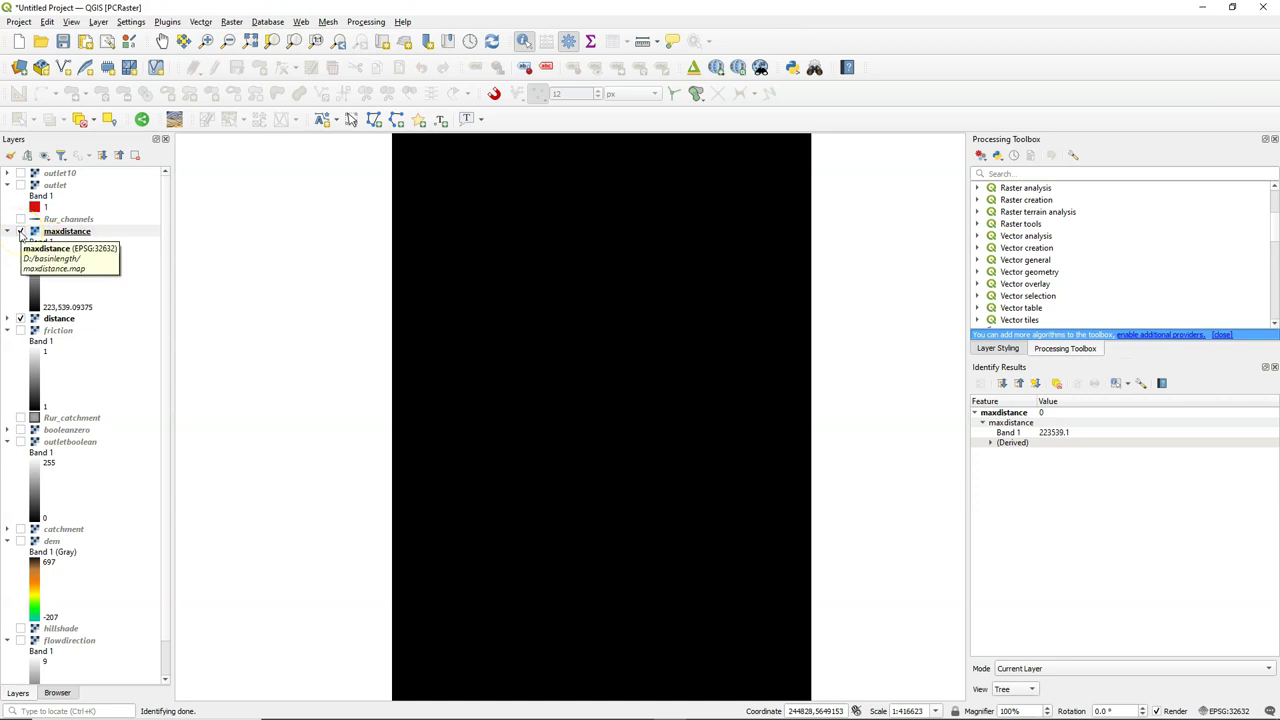
# - Hide all layers except catchment and close the Identify Results panel
pyautogui.click(44, 155)
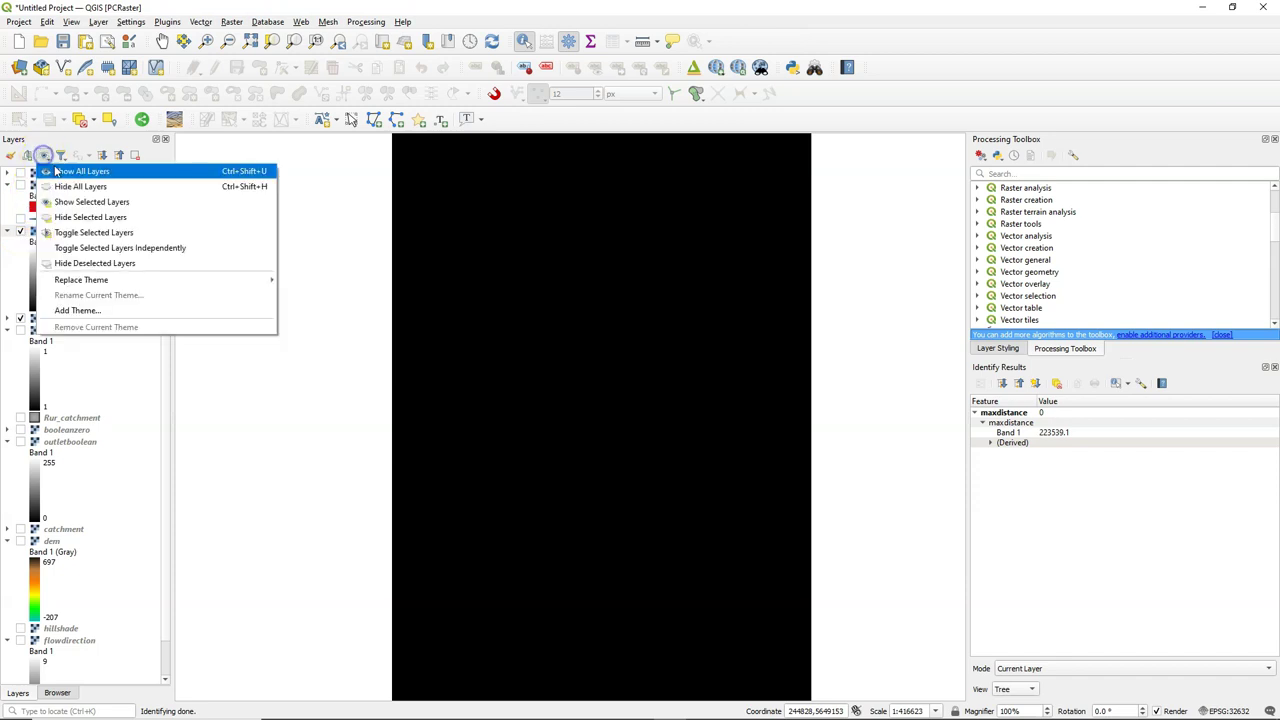
pyautogui.click(60, 185)
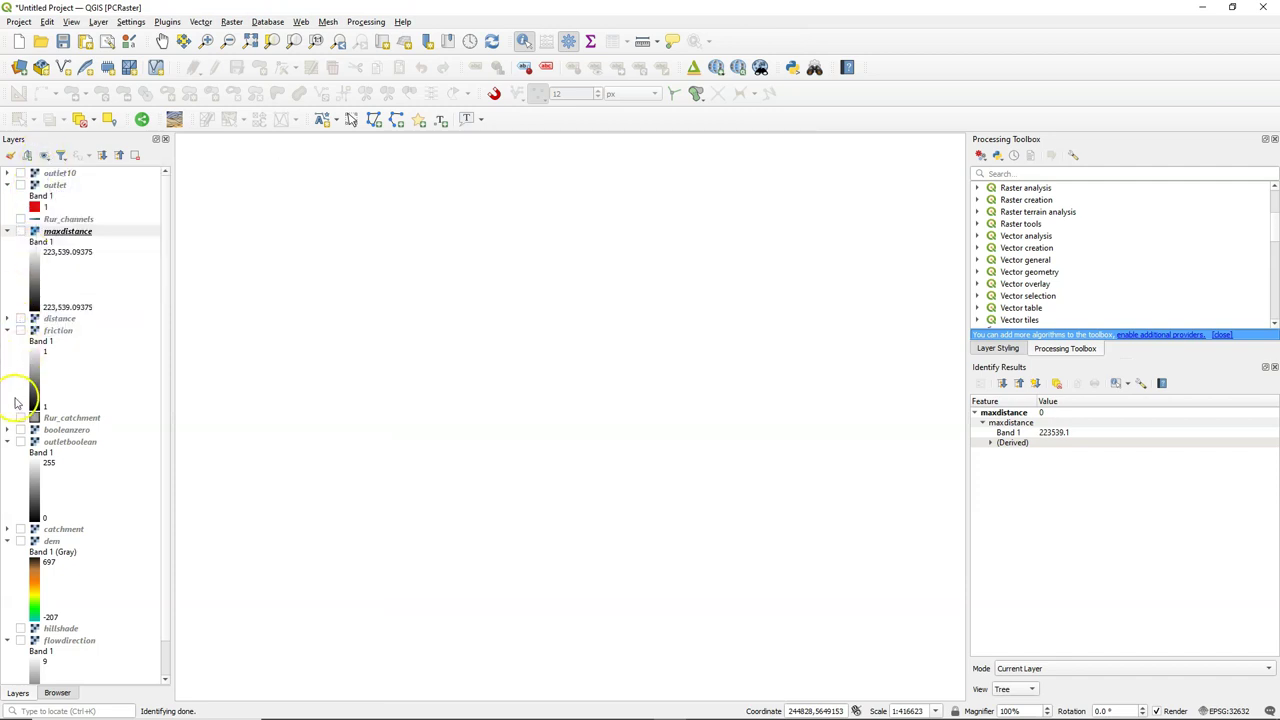
pyautogui.click(21, 529)
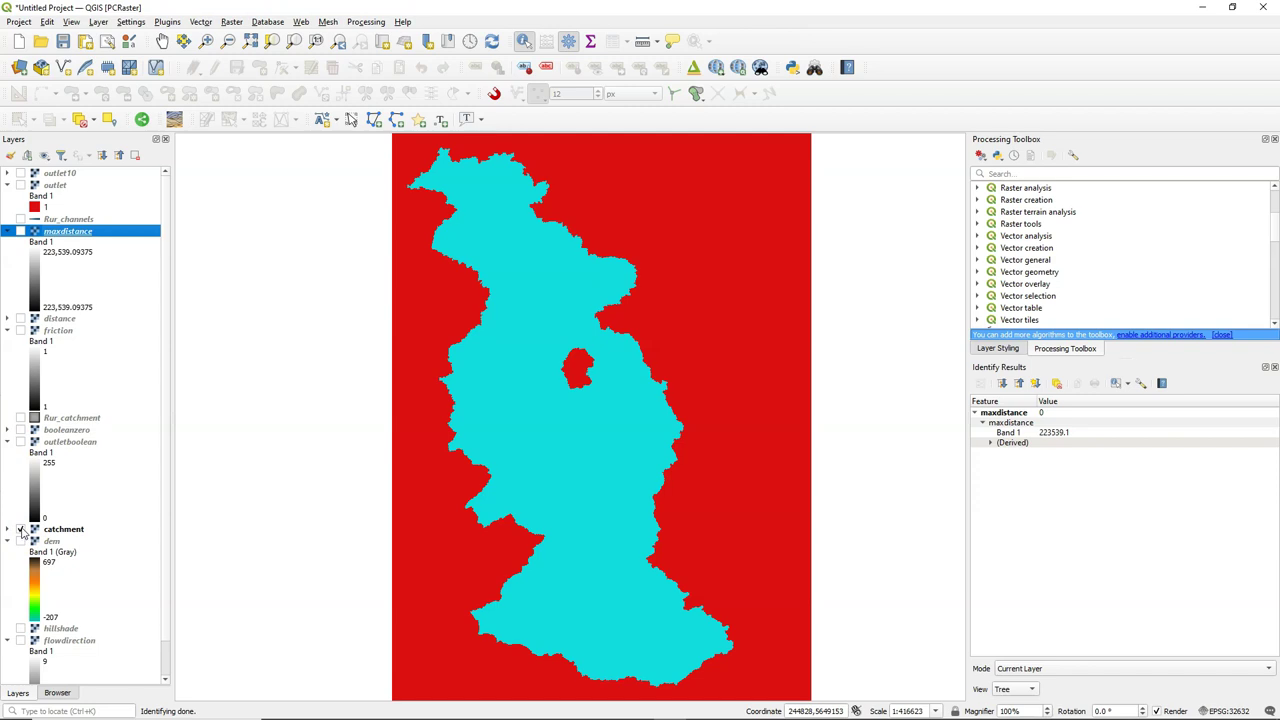
pyautogui.click(661, 406)
pyautogui.click(1275, 369)
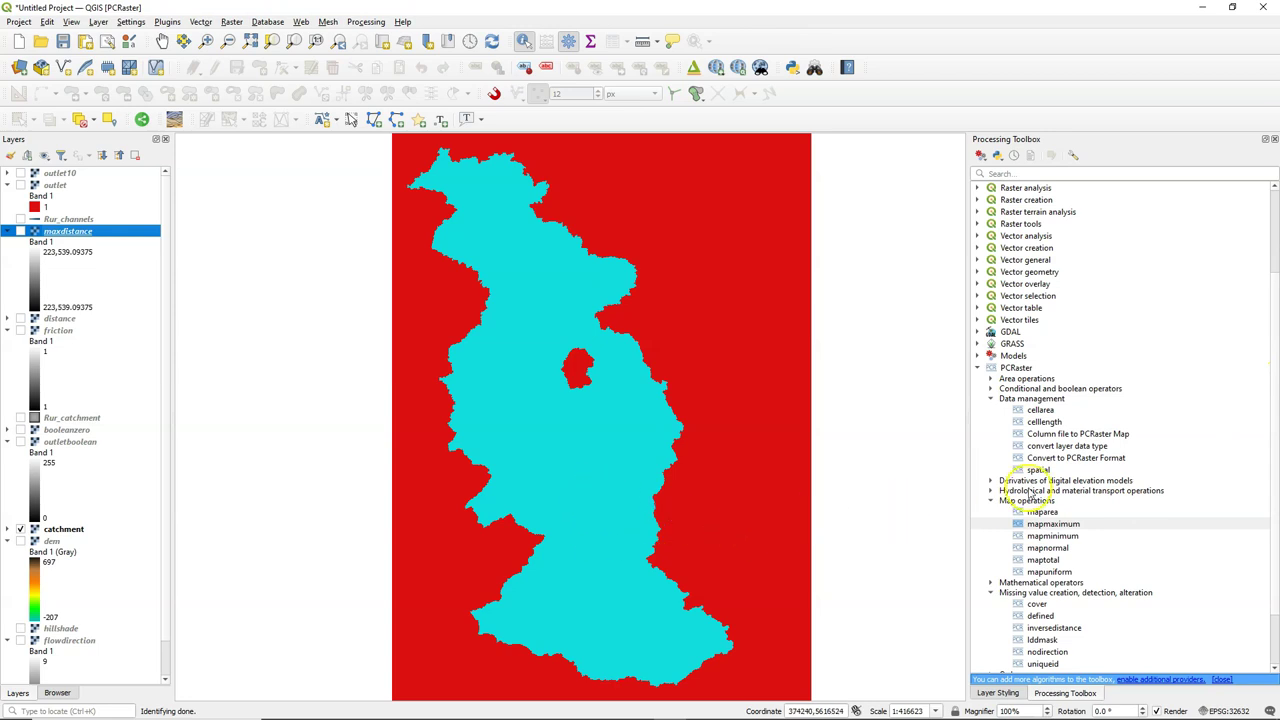
# - Open the PCRaster areaarea algorithm and set catchment as the class raster layer
pyautogui.scroll(-1, 998, 522)
pyautogui.scroll(-1, 998, 522)
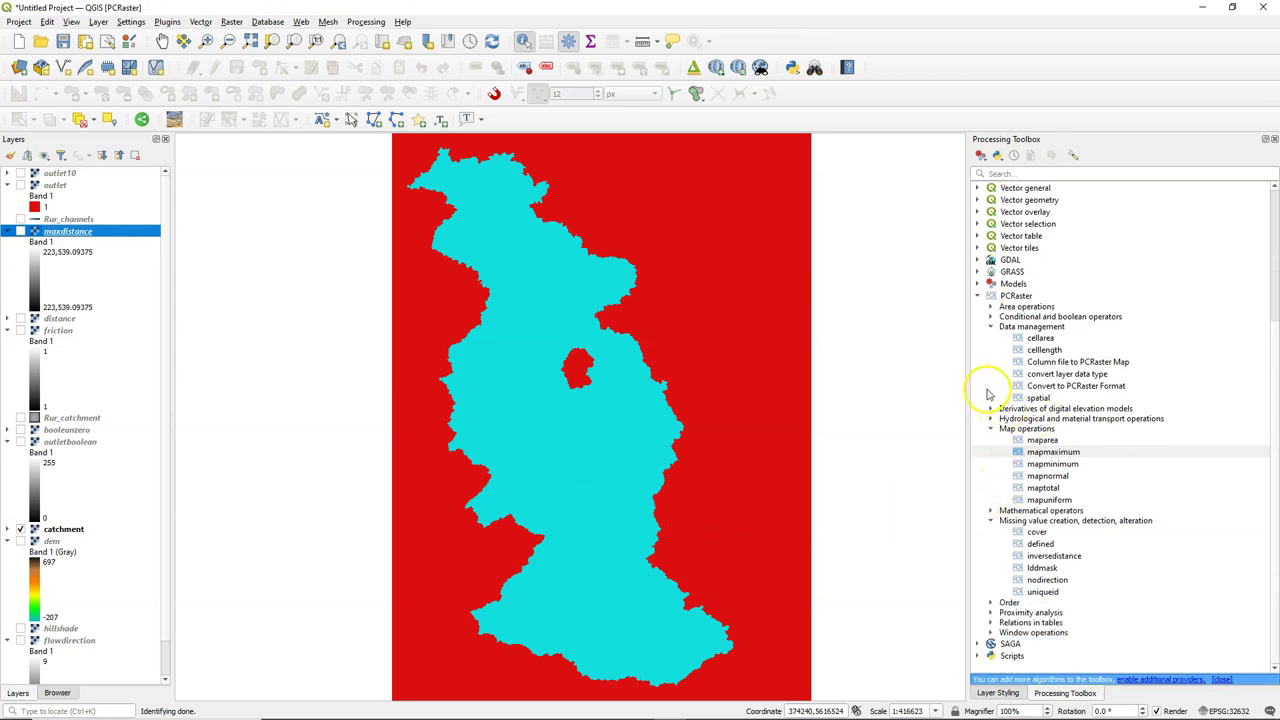
pyautogui.click(990, 307)
pyautogui.doubleClick(1043, 318)
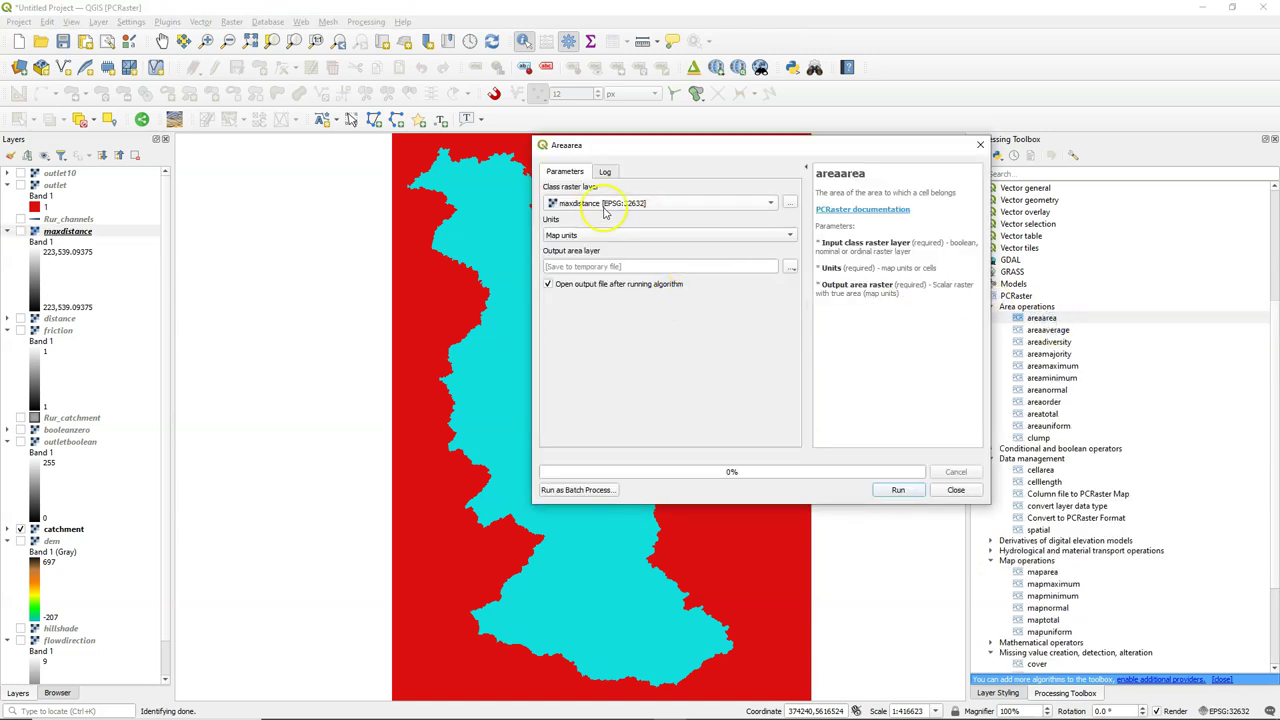
pyautogui.click(600, 205)
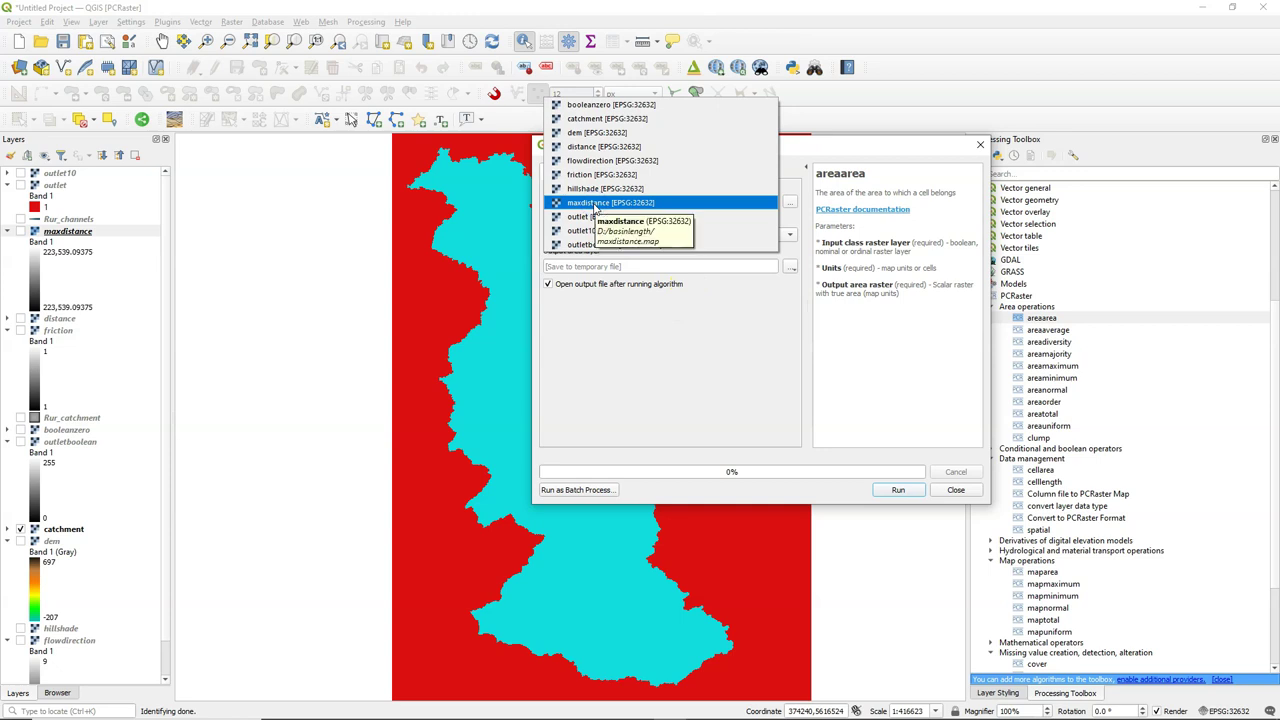
pyautogui.click(600, 120)
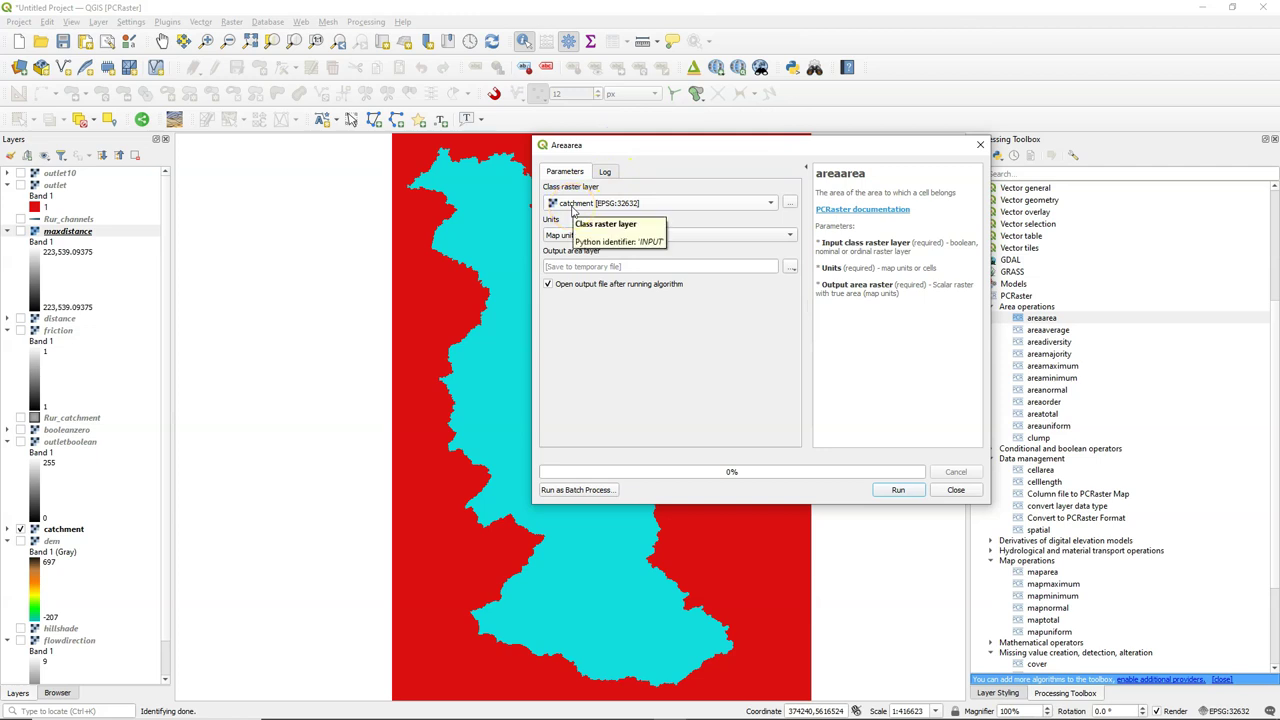
# - Save the area output as D:\basinlength\catcharea.map and run the tool
pyautogui.click(694, 360)
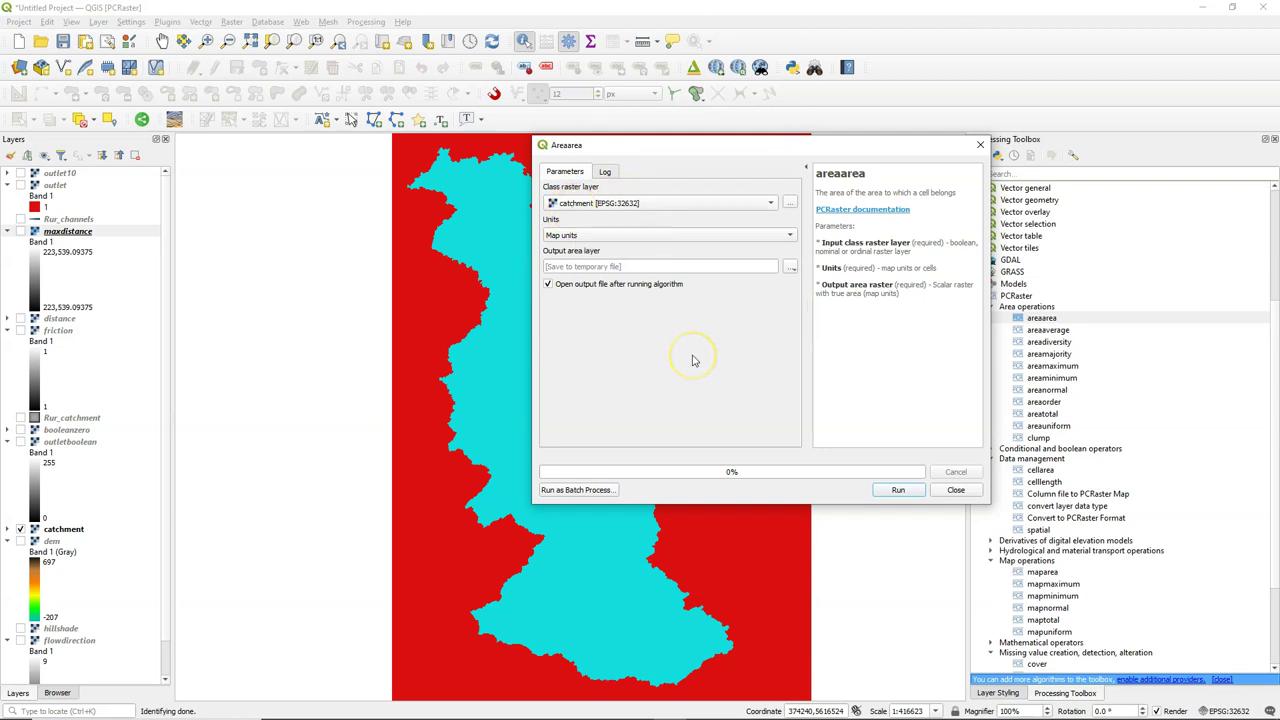
pyautogui.click(790, 266)
pyautogui.click(803, 297)
pyautogui.write('catcharea')
pyautogui.click(930, 453)
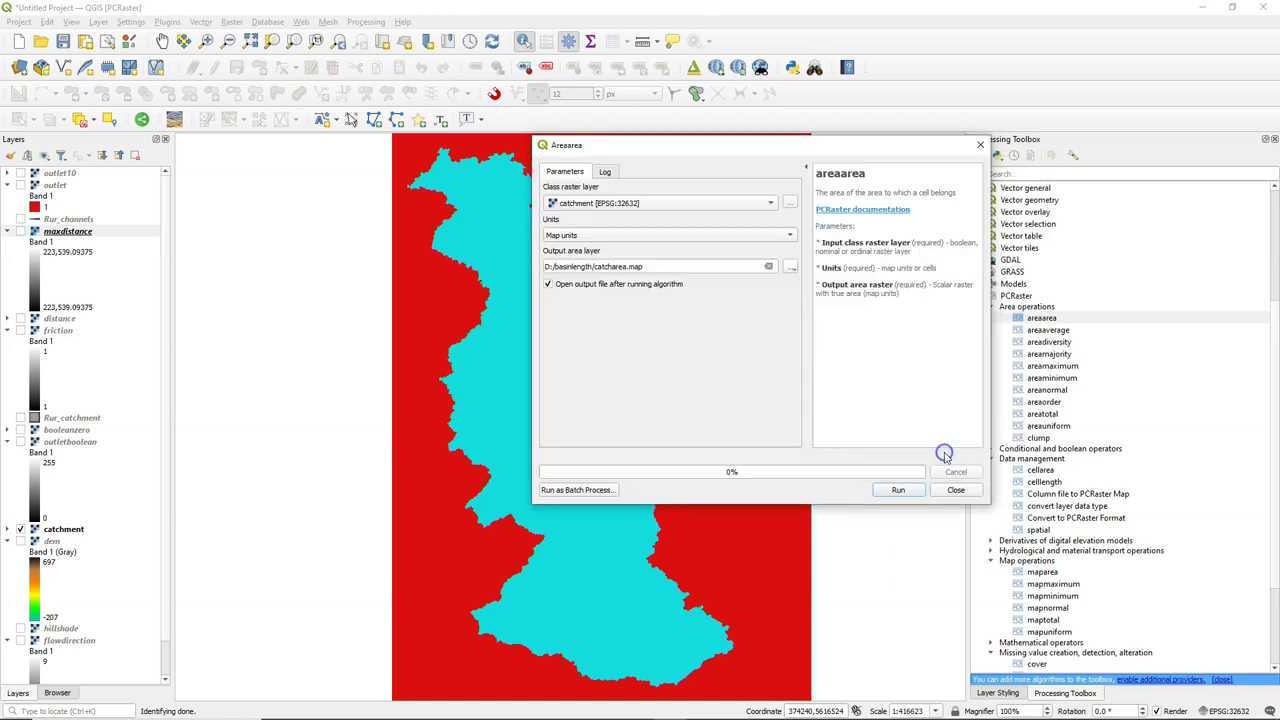
pyautogui.click(897, 490)
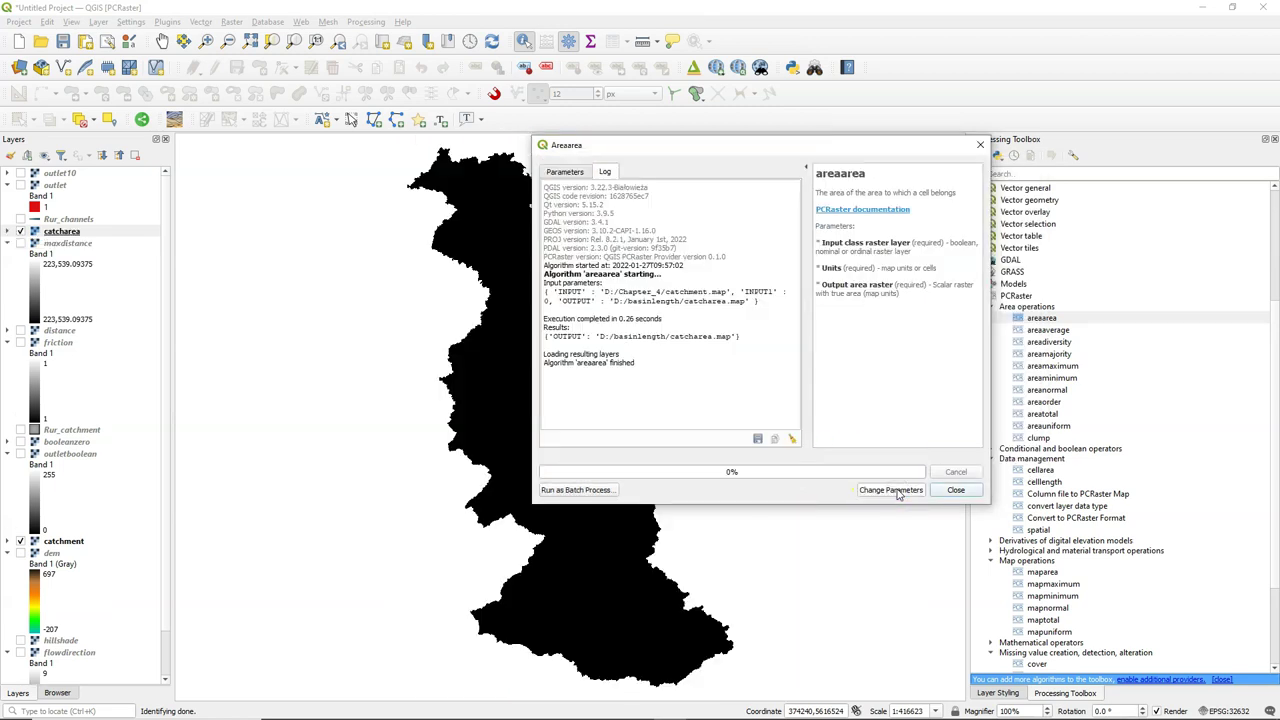
pyautogui.click(960, 491)
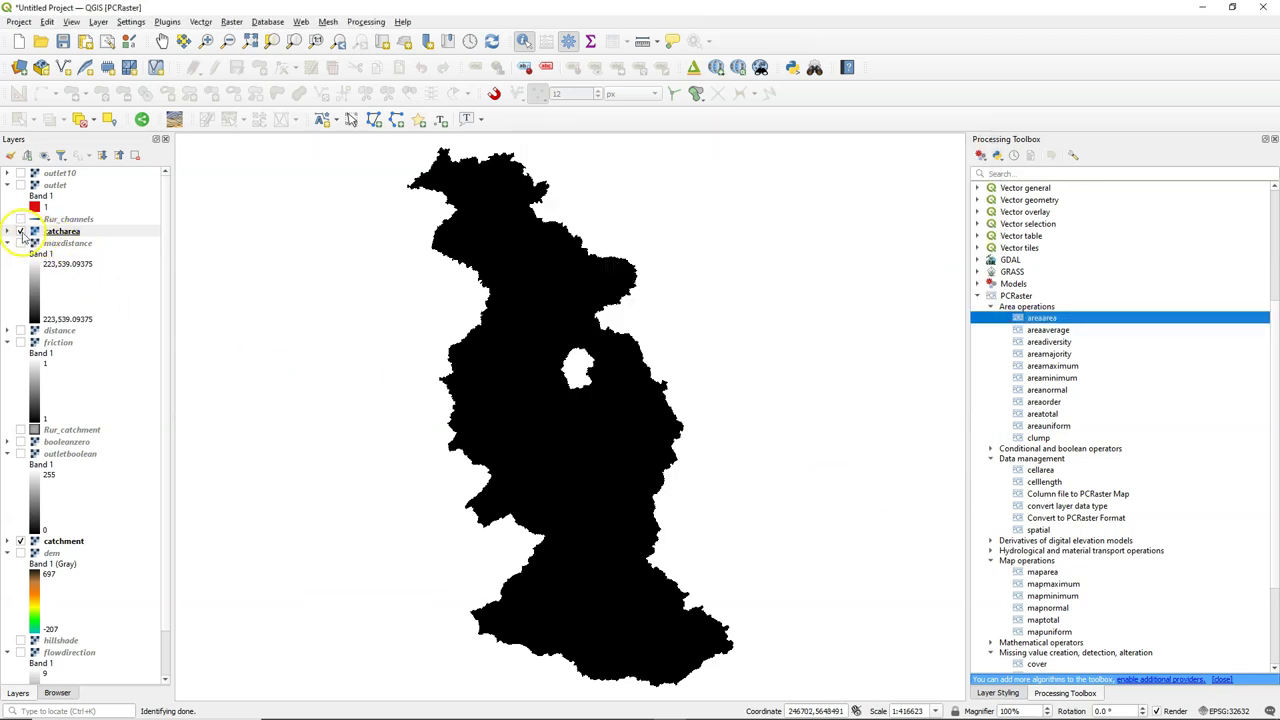
pyautogui.click(8, 231)
pyautogui.click(13, 155)
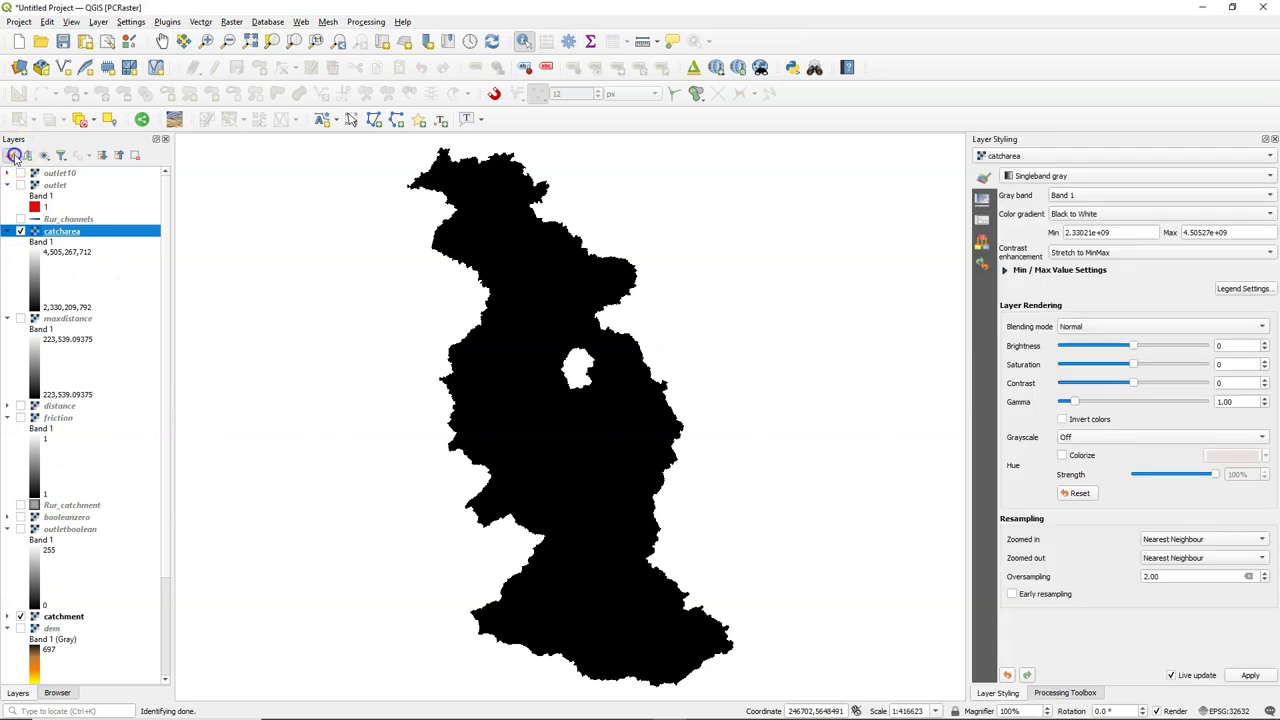
pyautogui.click(1035, 176)
pyautogui.click(1037, 158)
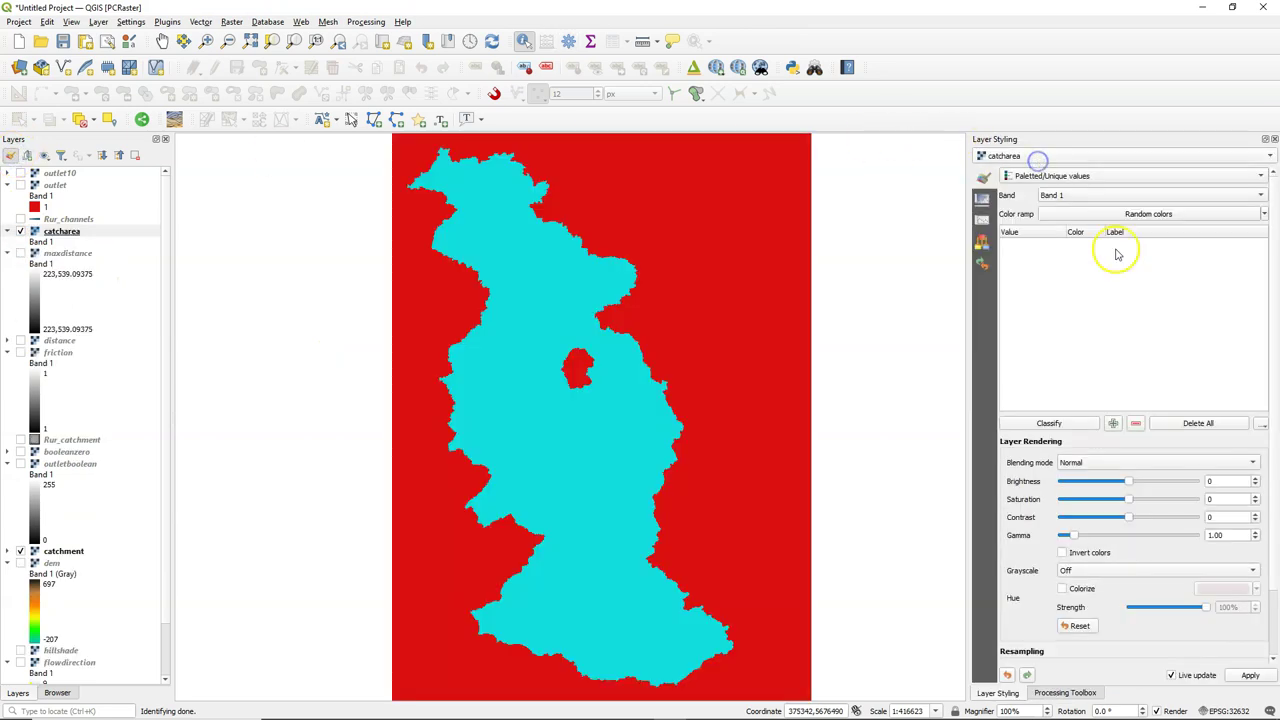
pyautogui.click(1066, 423)
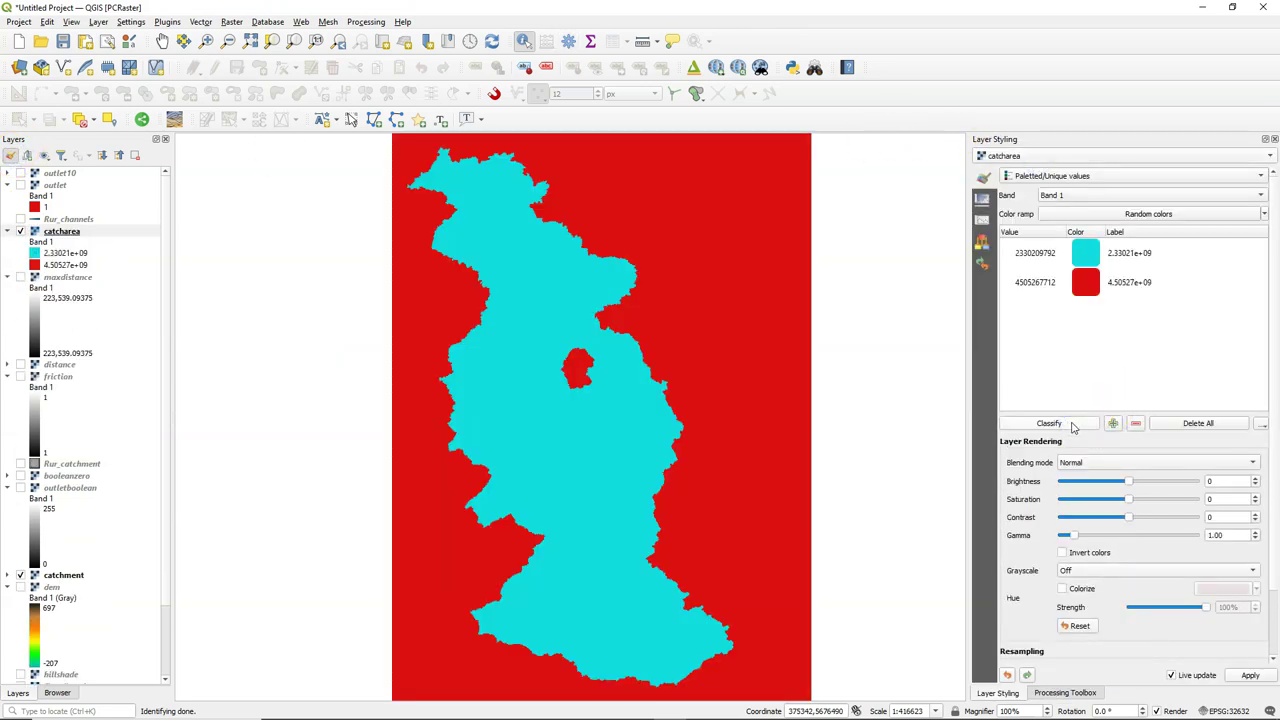
pyautogui.click(1088, 340)
pyautogui.click(1036, 292)
# - Use the Raster Calculator to create on-the-fly layer 'basin length' as "catcharea@1" / "maxdistance@1"
pyautogui.click(1058, 692)
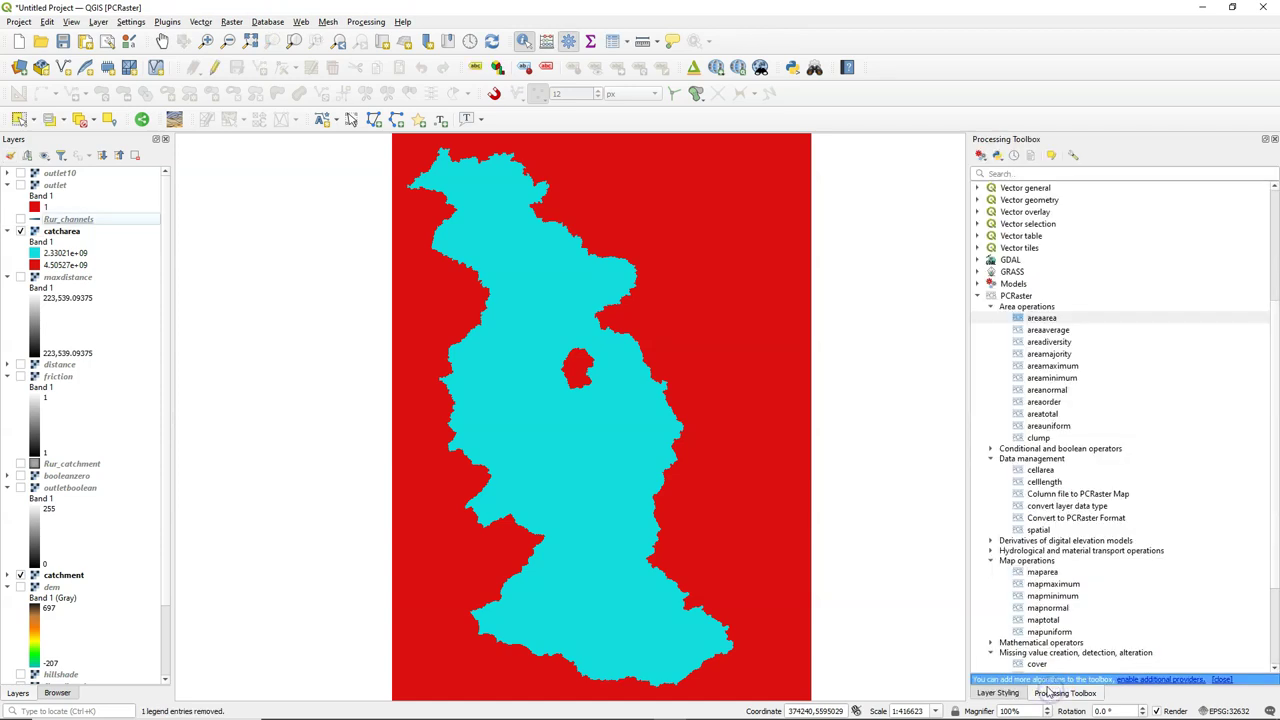
pyautogui.click(230, 21)
pyautogui.click(242, 37)
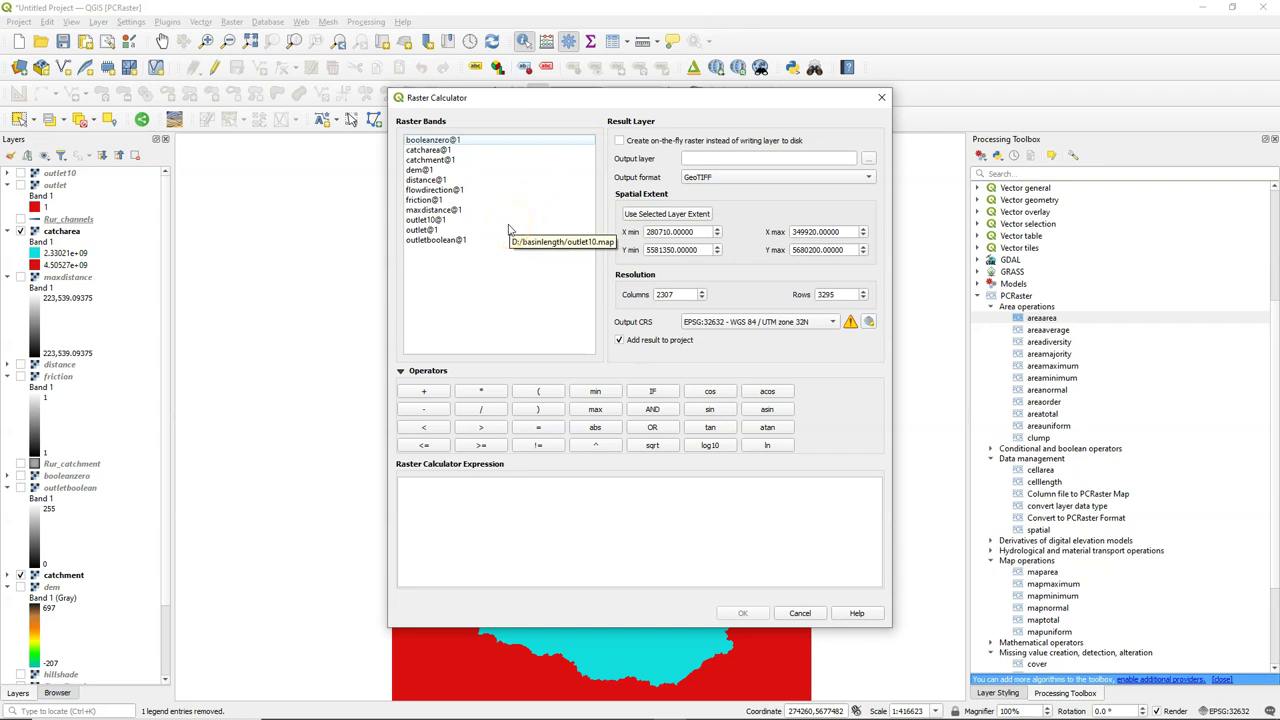
pyautogui.doubleClick(430, 150)
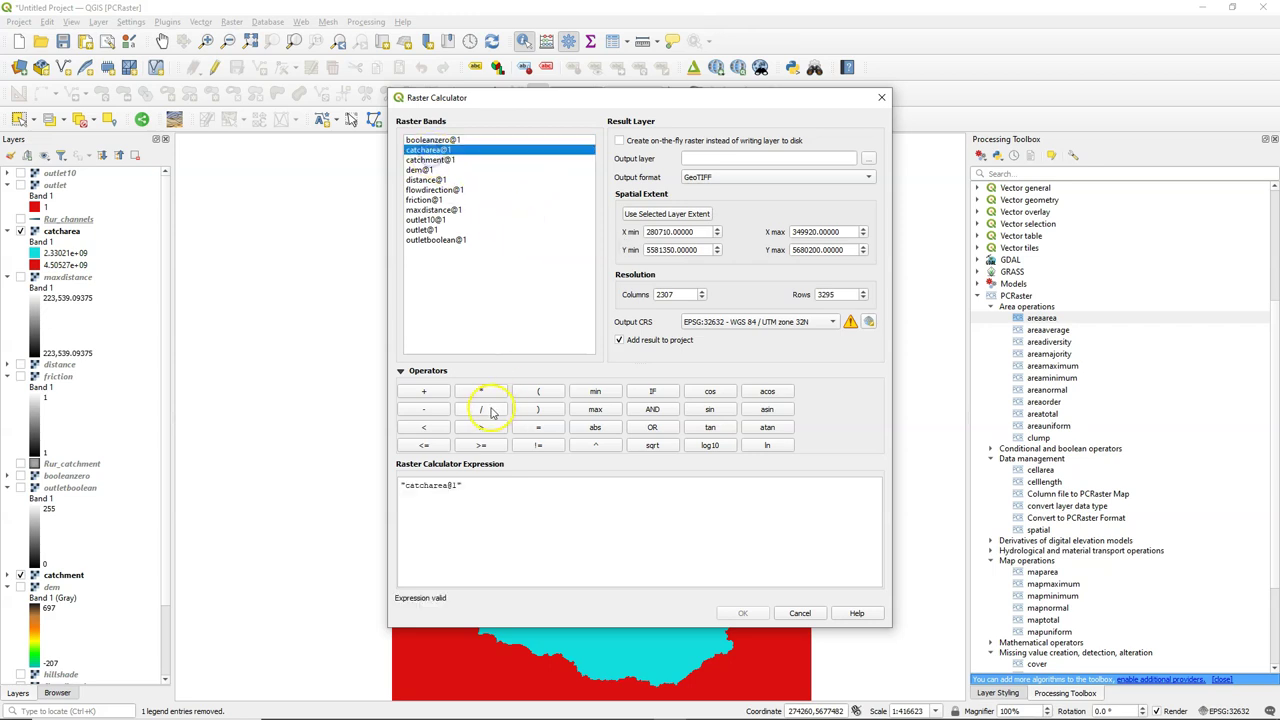
pyautogui.click(484, 410)
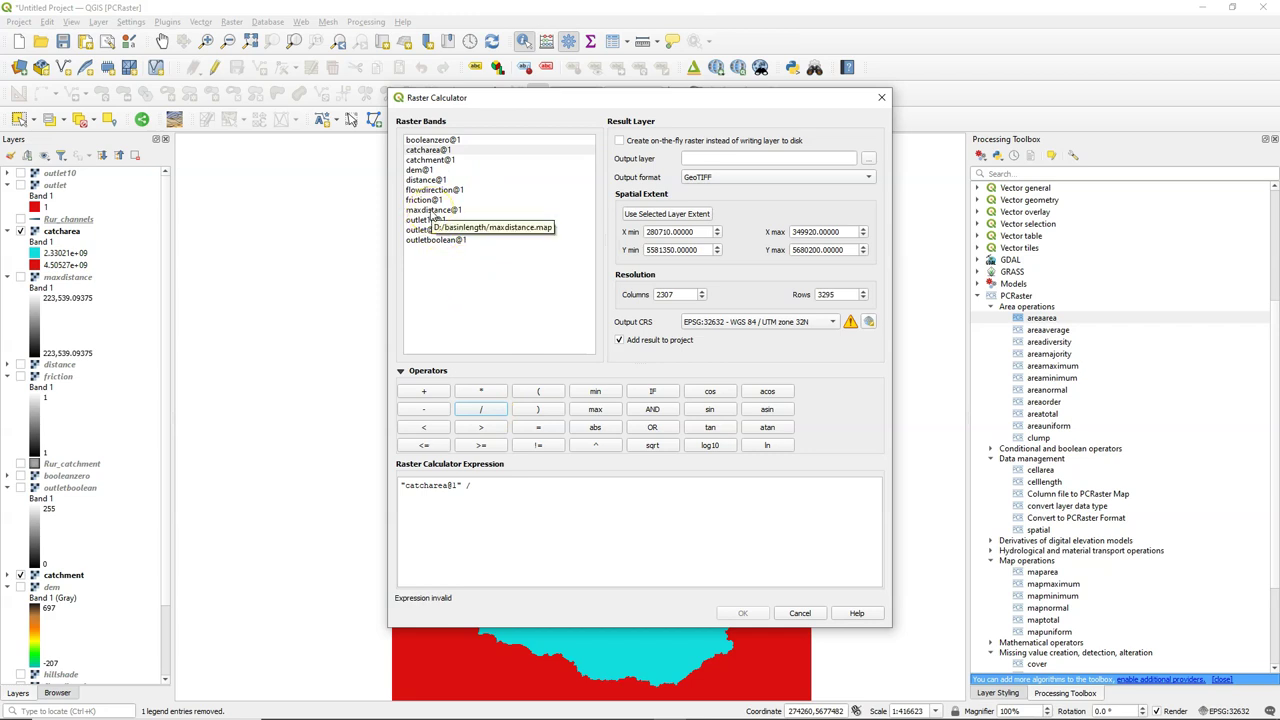
pyautogui.doubleClick(432, 212)
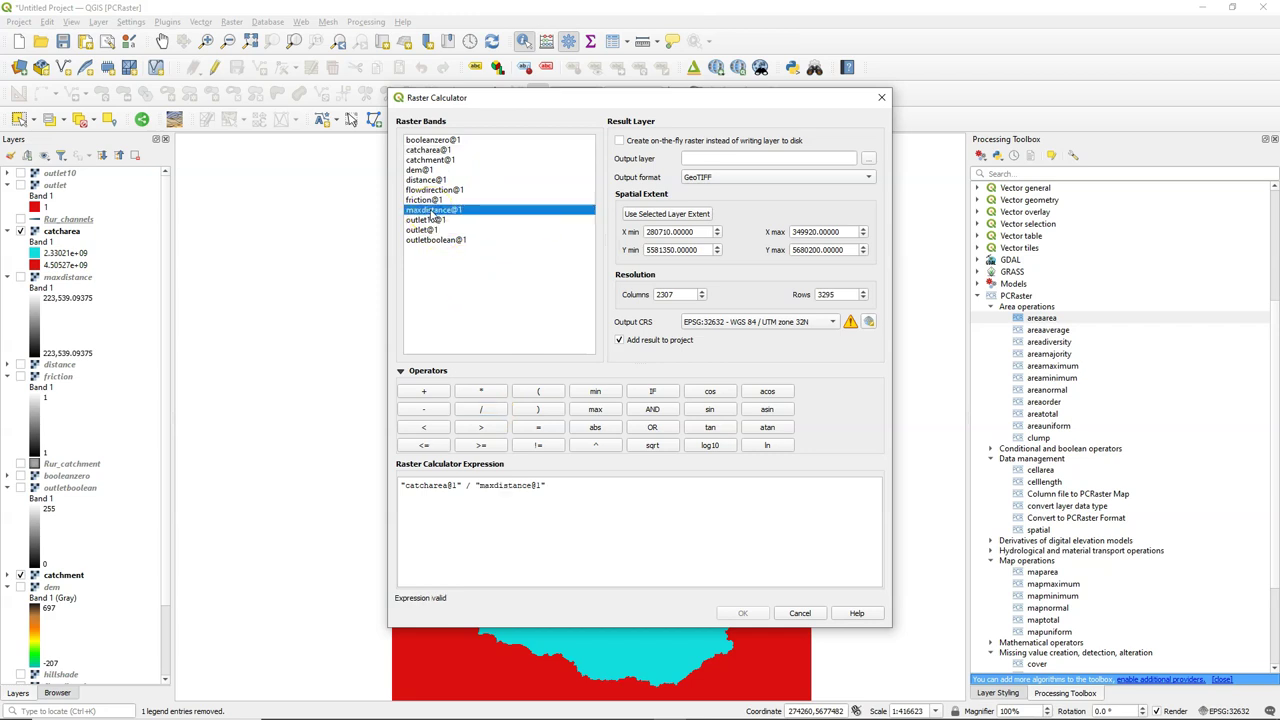
pyautogui.click(619, 142)
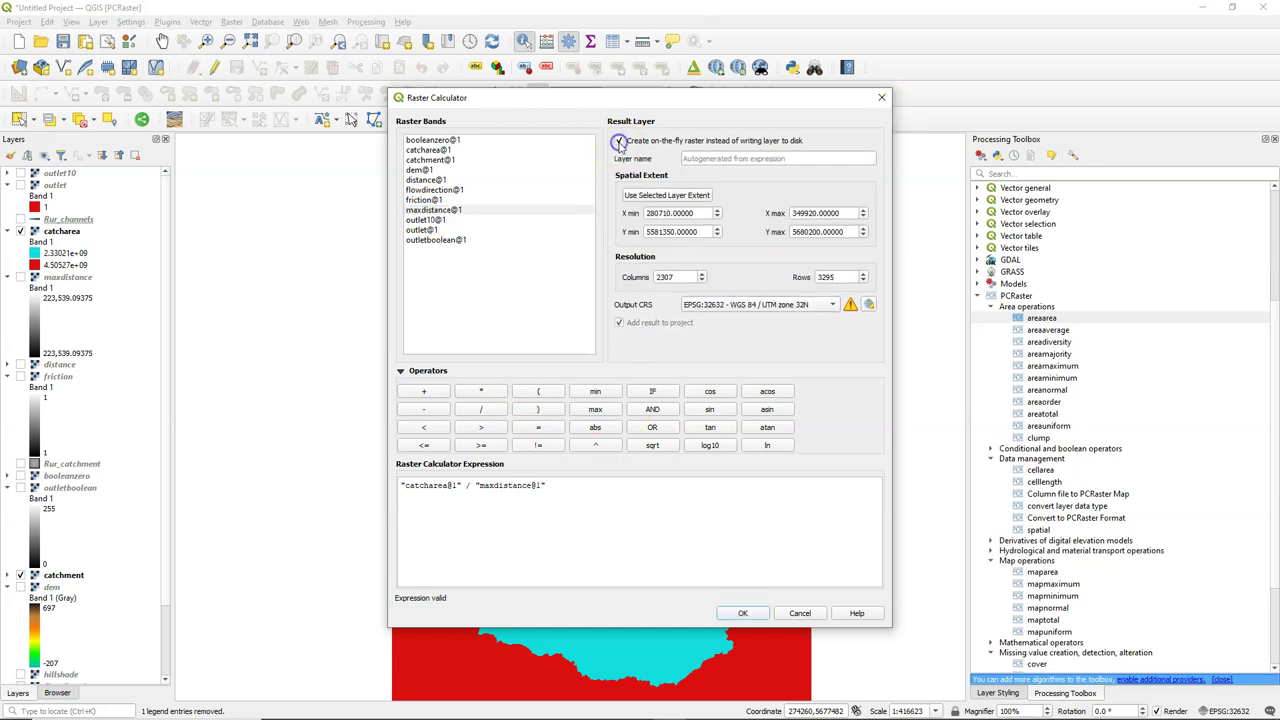
pyautogui.click(726, 157)
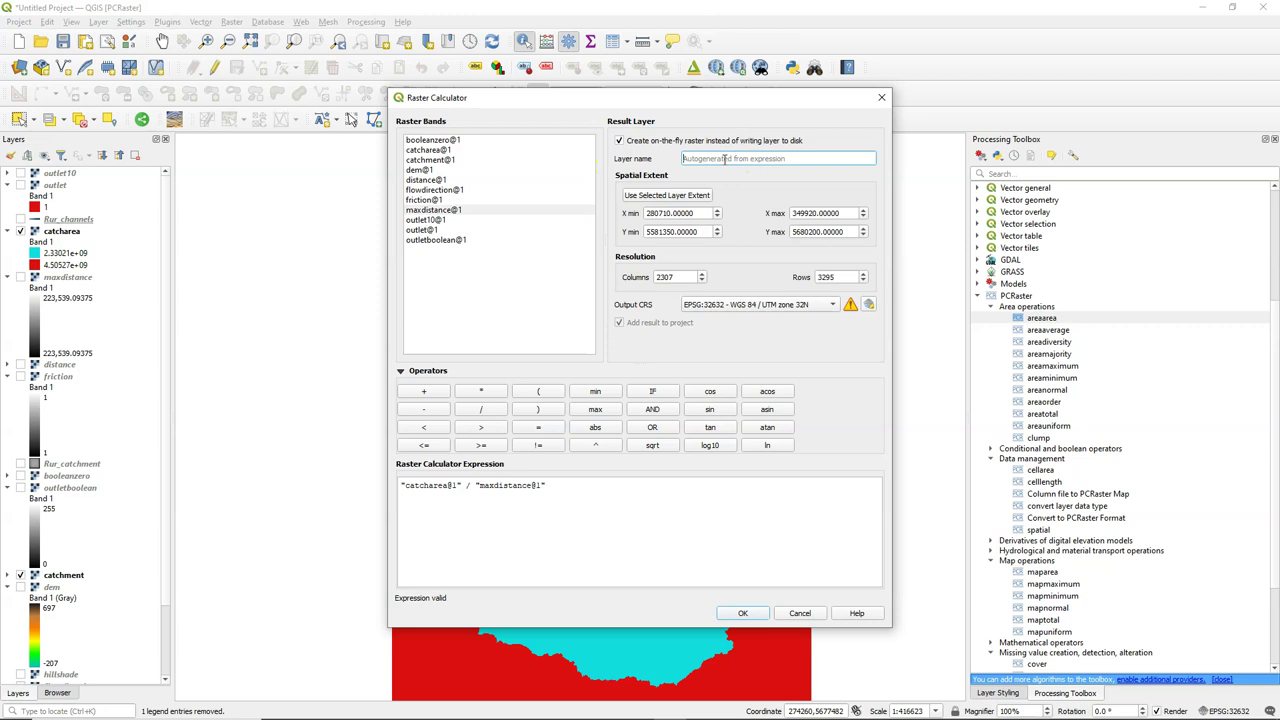
pyautogui.write('basin length')
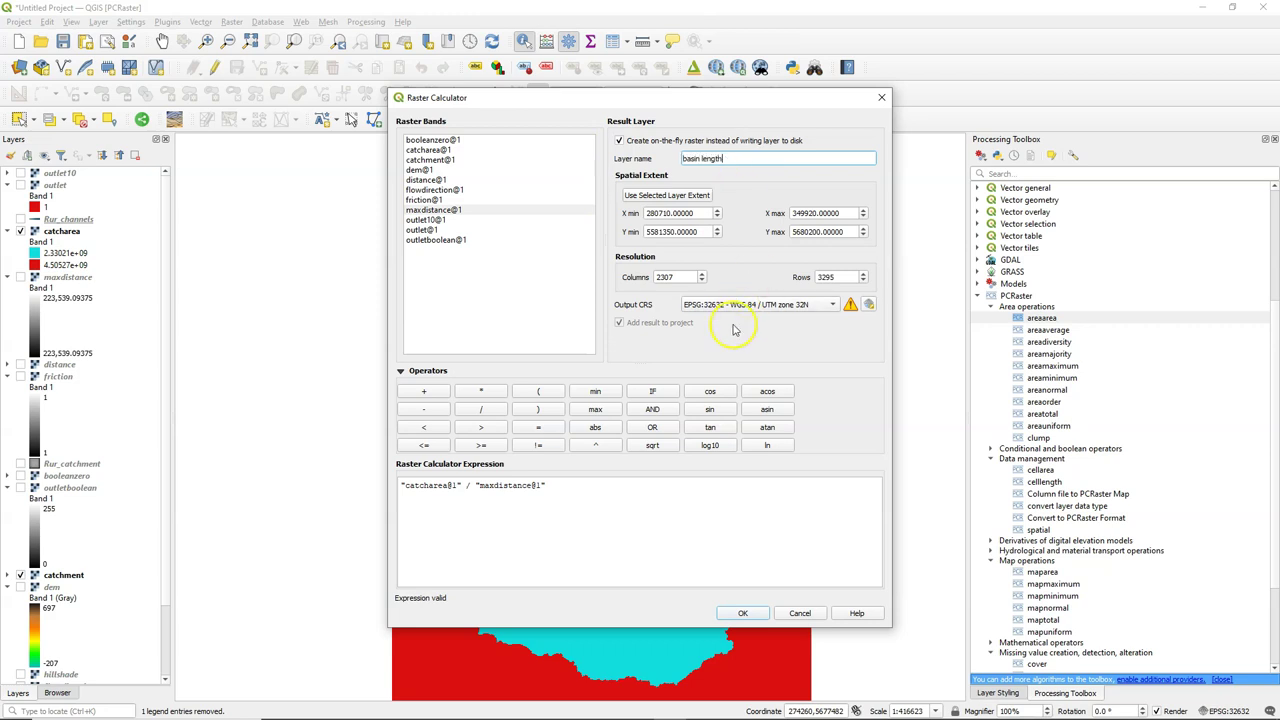
pyautogui.click(745, 613)
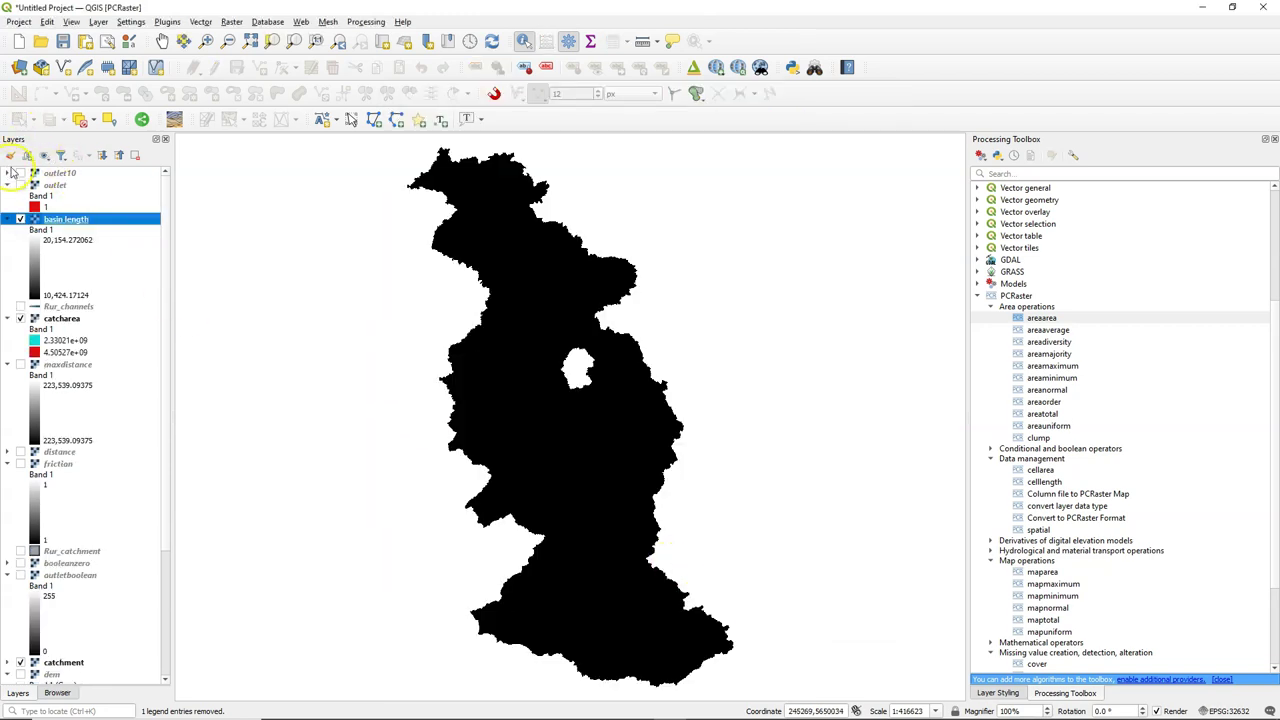
# - Render basin length as Paletted/Unique values with classes -3.40282e+38, 10424.2 and 20154.3
pyautogui.click(10, 155)
pyautogui.click(1025, 176)
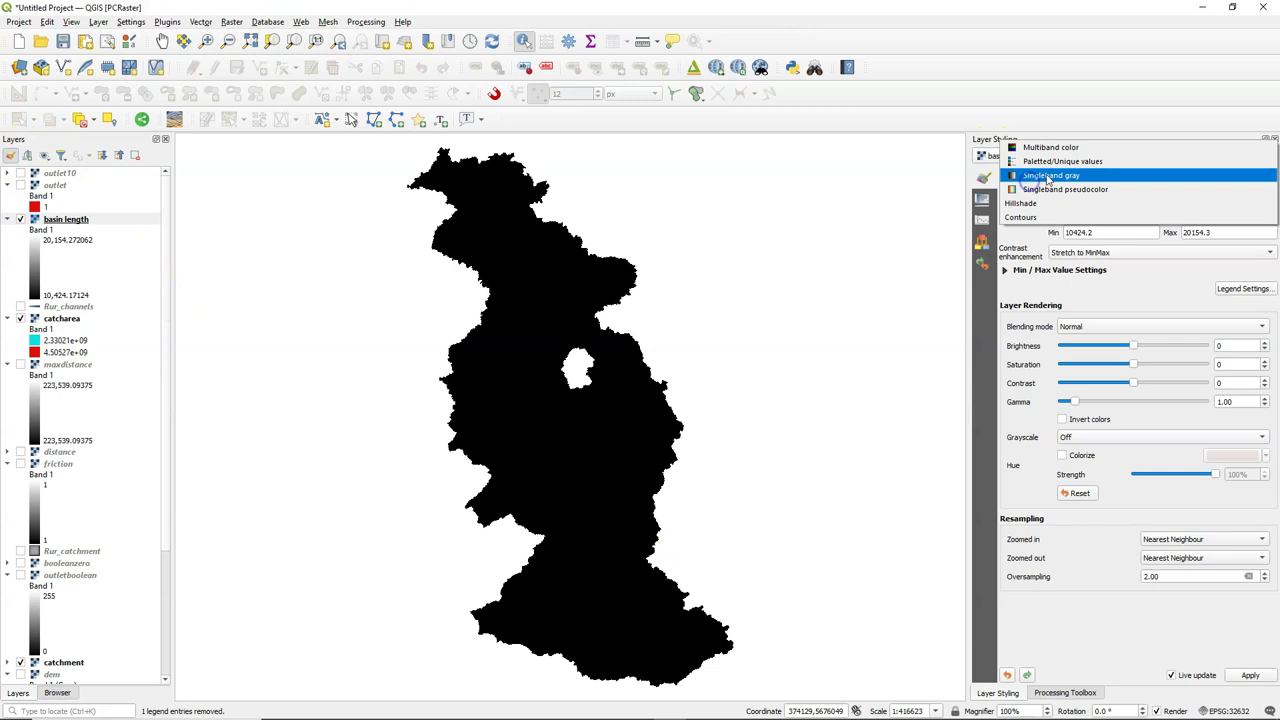
pyautogui.click(1050, 162)
pyautogui.click(1049, 423)
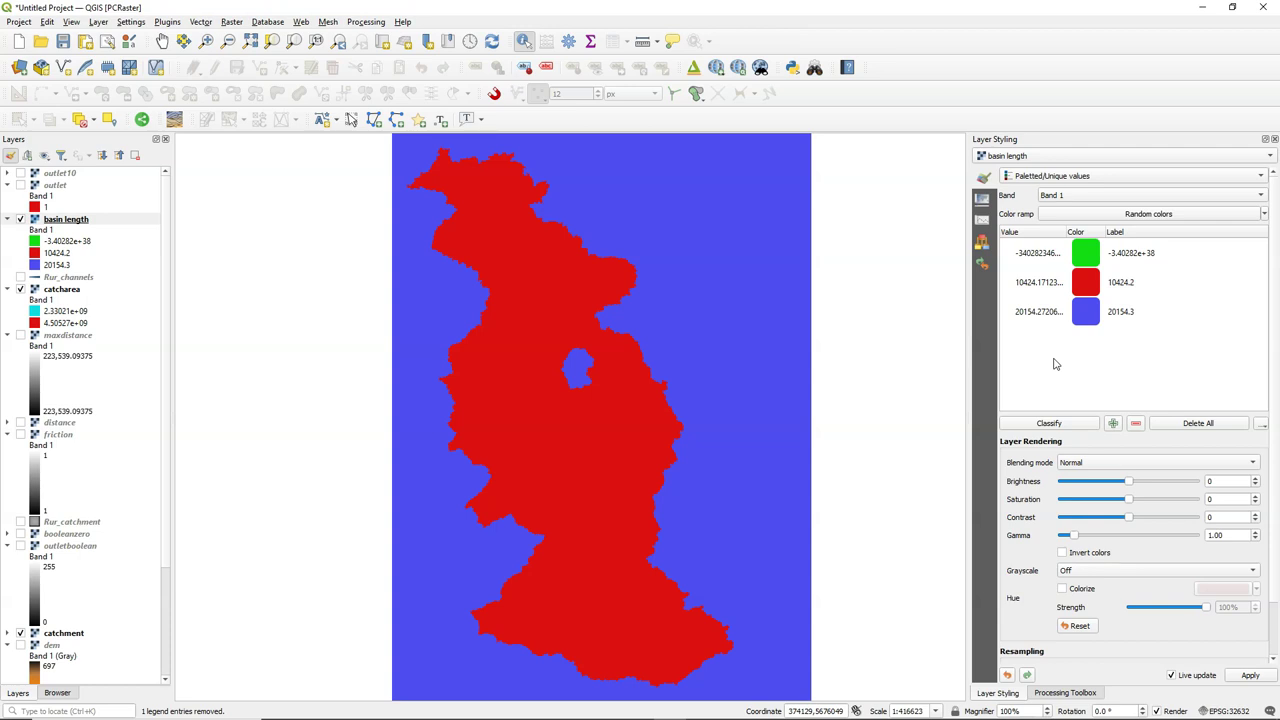
pyautogui.click(349, 423)
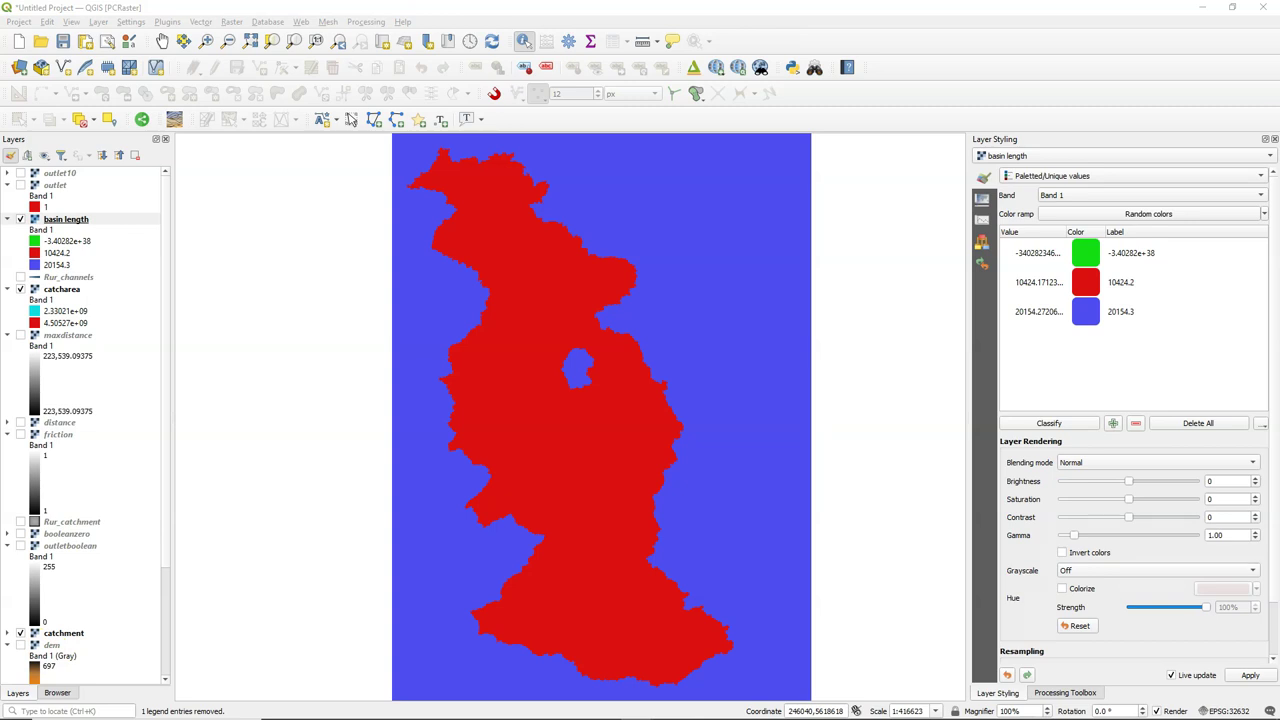